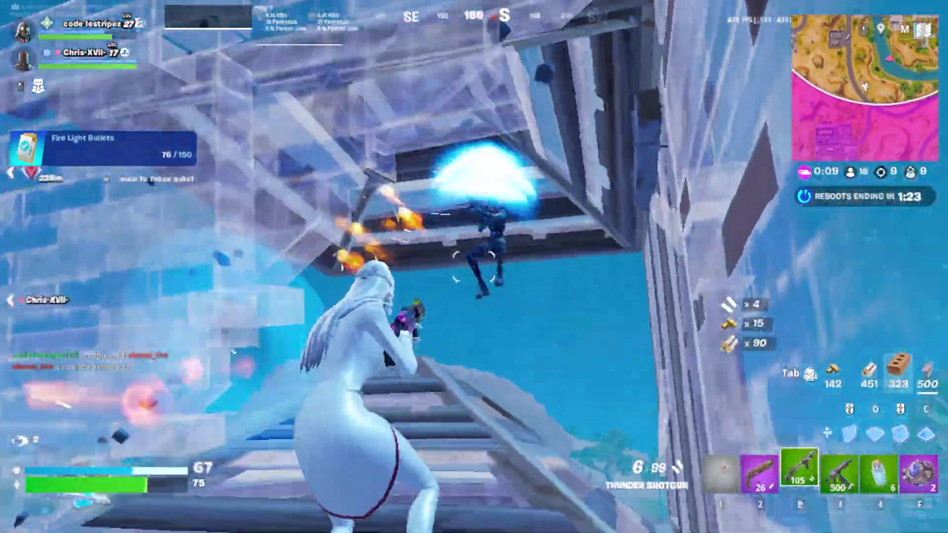
- Build up toward the enemy above, knock them down with the Thunder Shotgun, and place walls
{"action": "left_click", "coordinate": [474, 267]}
{"action": "key", "text": "q"}
{"action": "left_click", "coordinate": [474, 266]}
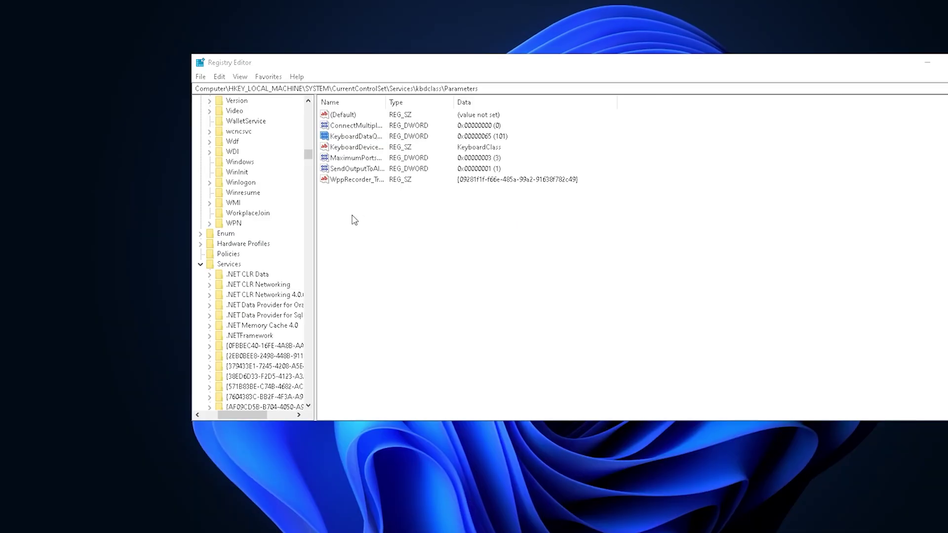
- Launch Registry Editor as administrator from a 'reg' Start search
{"action": "key", "text": "super"}
{"action": "type", "text": "reg"}
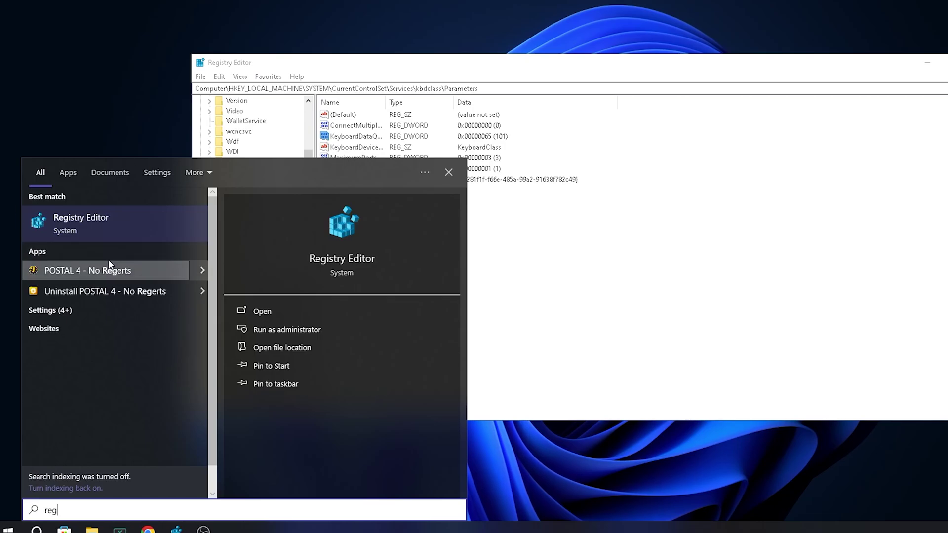
{"action": "right_click", "coordinate": [71, 217]}
{"action": "left_click", "coordinate": [114, 227]}
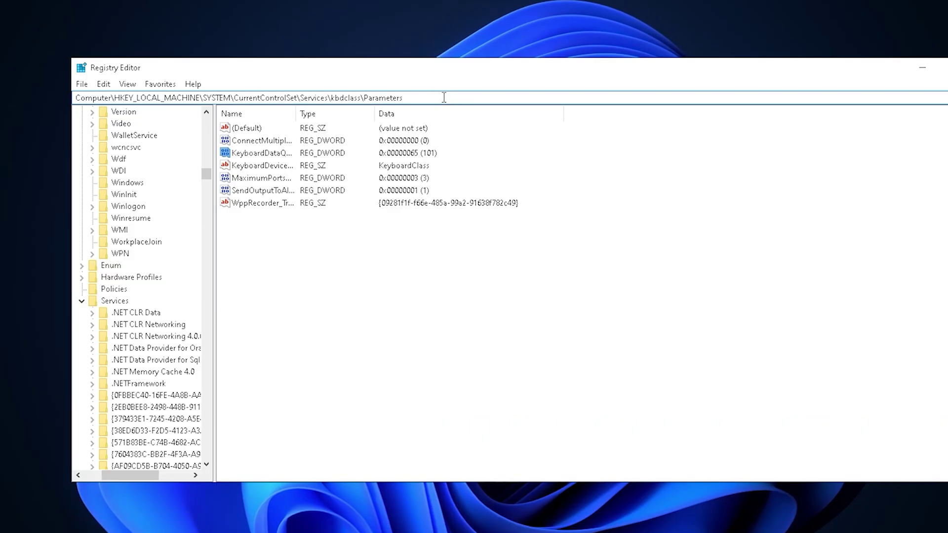
- Go to the HKLM\SYSTEM\CurrentControlSet\Services\kbdclass\Parameters key in the address bar
{"action": "left_click_drag", "start_coordinate": [478, 89], "coordinate": [407, 88]}
{"action": "left_click_drag", "start_coordinate": [321, 98], "coordinate": [70, 96]}
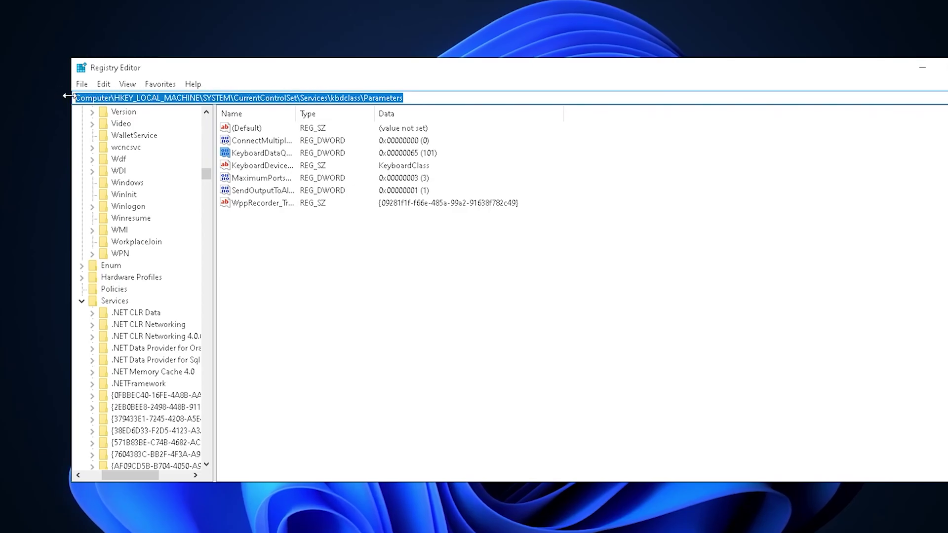
{"action": "left_click", "coordinate": [232, 92]}
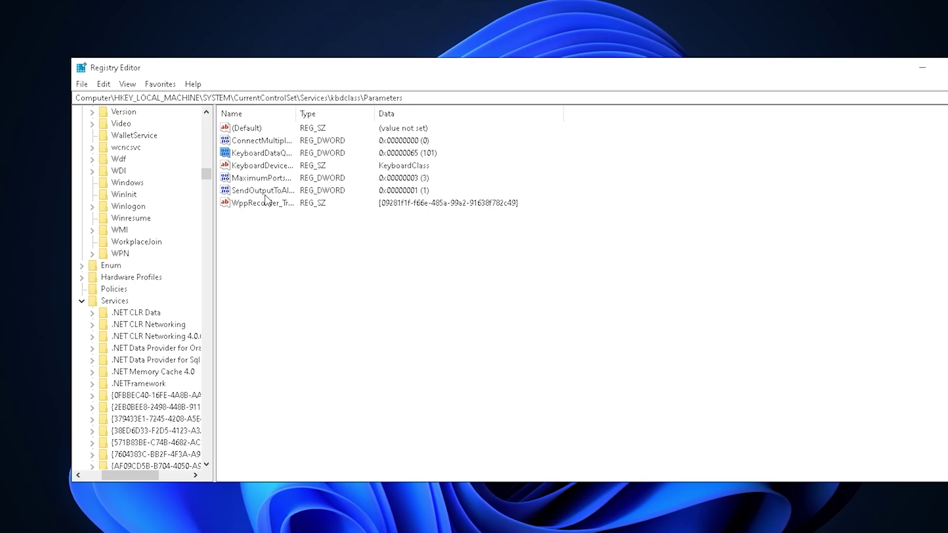
{"action": "left_click", "coordinate": [115, 98]}
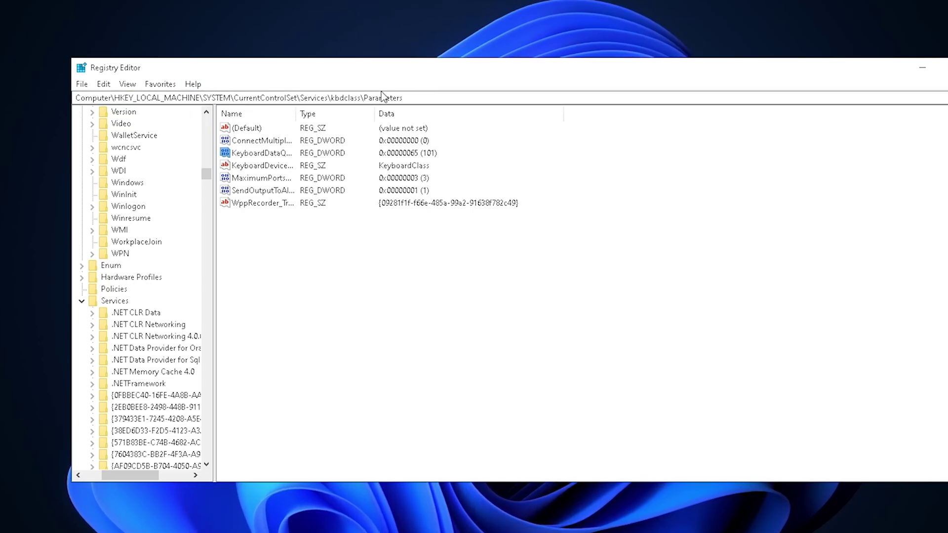
- Open KeyboardDataQueueSize in a centred Edit DWORD dialog and enter 100 as value data
{"action": "double_click", "coordinate": [253, 155]}
{"action": "left_click_drag", "start_coordinate": [221, 126], "coordinate": [378, 183]}
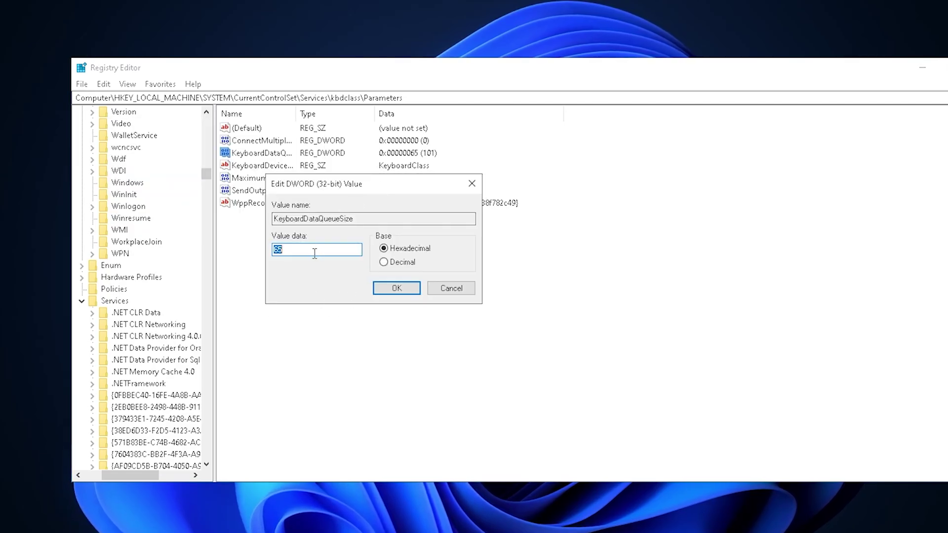
{"action": "type", "text": "100"}
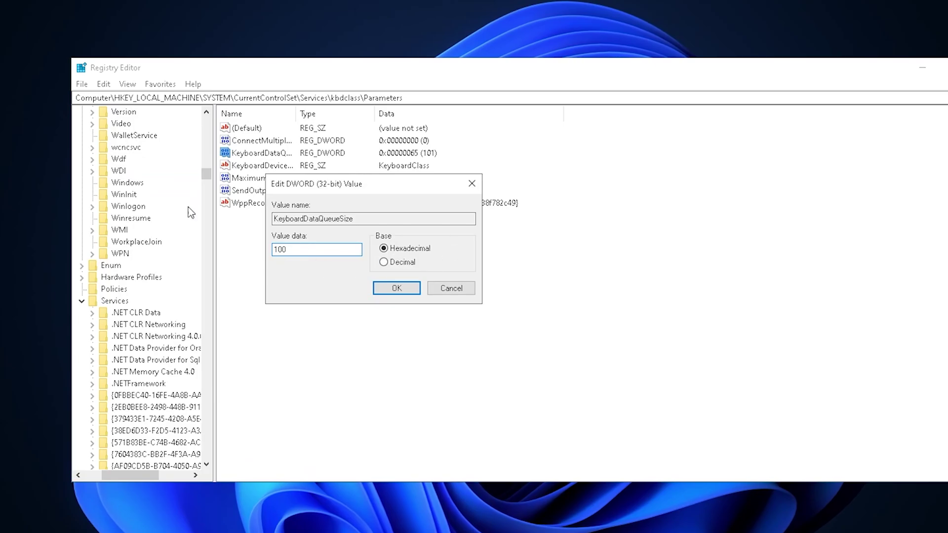
- Replace the KeyboardDataQueueSize value data with 65 instead
{"action": "double_click", "coordinate": [285, 249]}
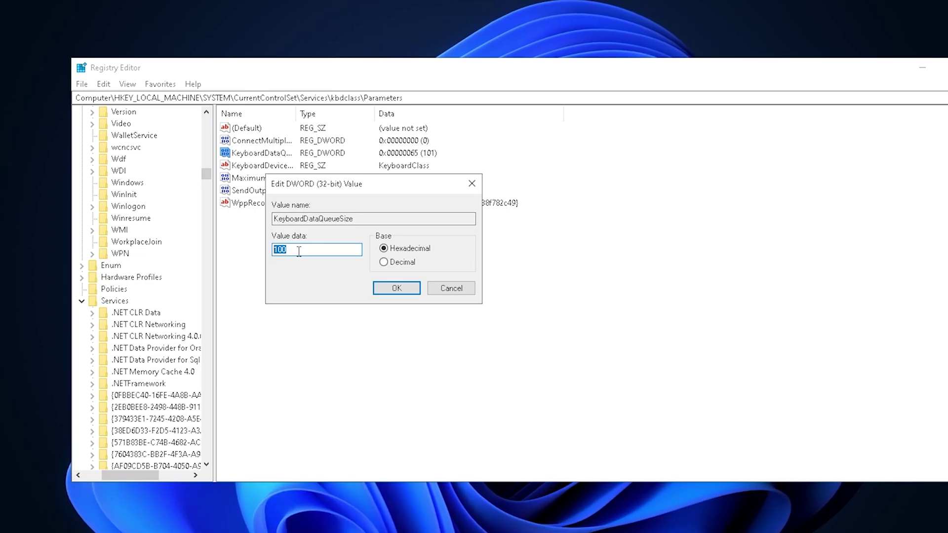
{"action": "left_click", "coordinate": [298, 251]}
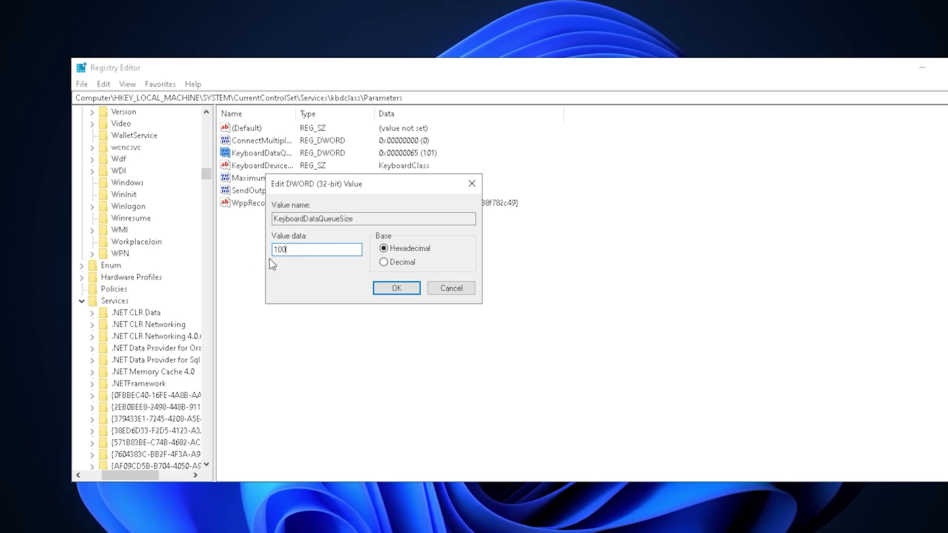
{"action": "left_click_drag", "start_coordinate": [299, 251], "coordinate": [213, 247]}
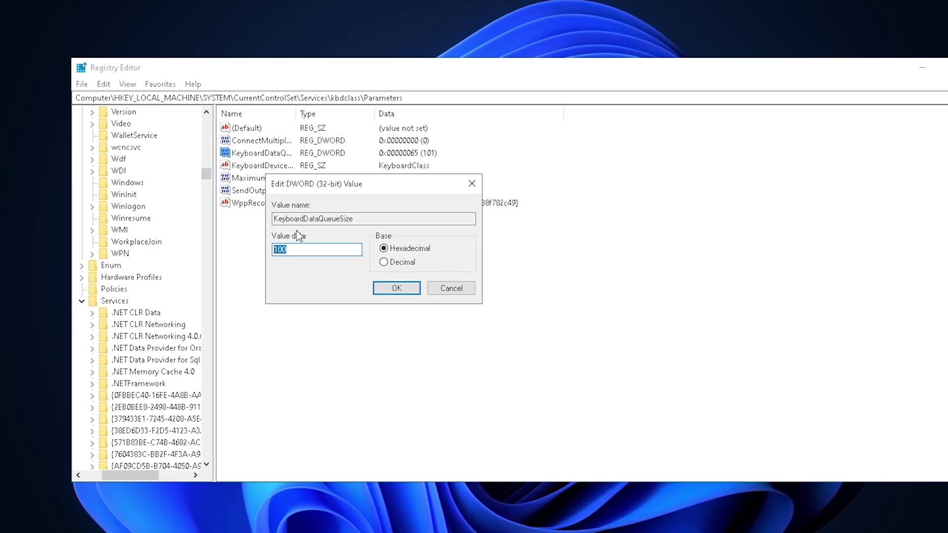
{"action": "type", "text": "65"}
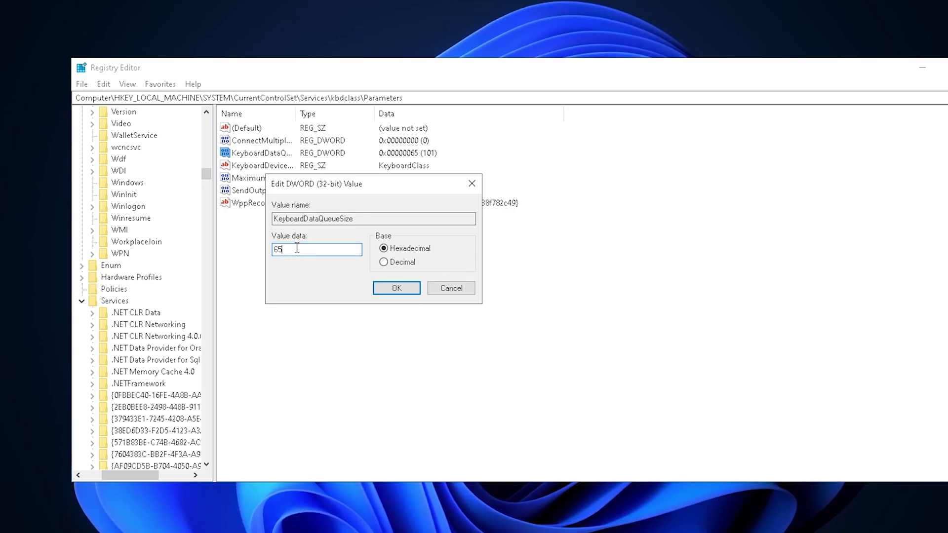
{"action": "double_click", "coordinate": [294, 250]}
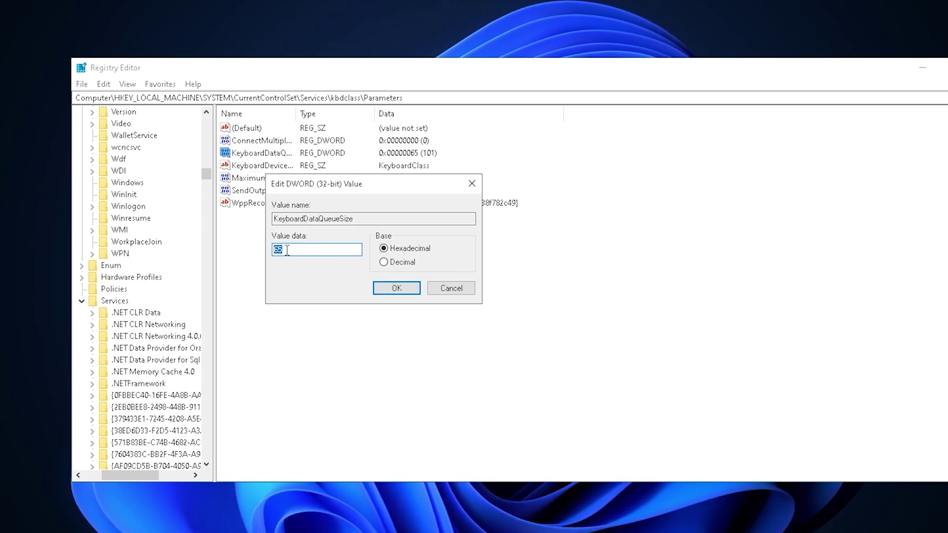
- Try KeyboardDataQueueSize value data of 100, 95 and 90
{"action": "type", "text": "100"}
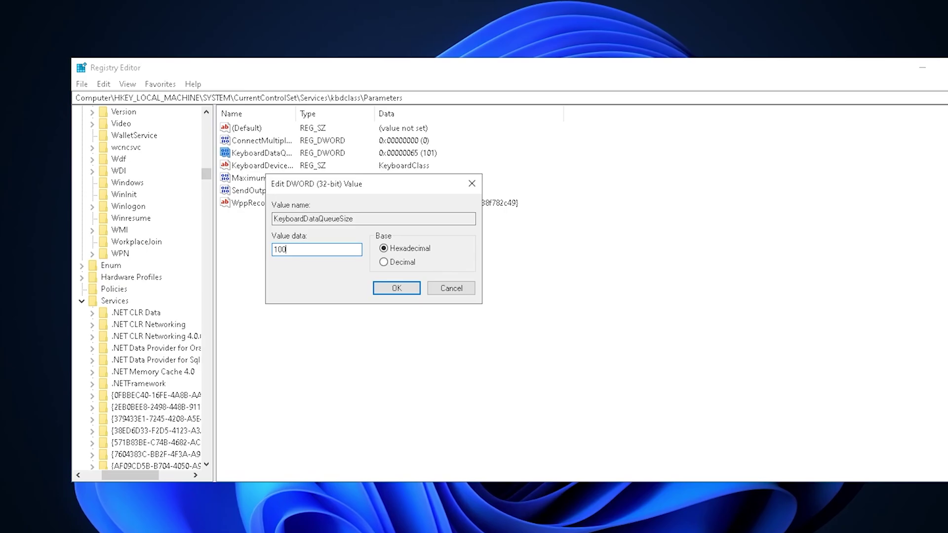
{"action": "key", "text": "ctrl+a"}
{"action": "type", "text": "95"}
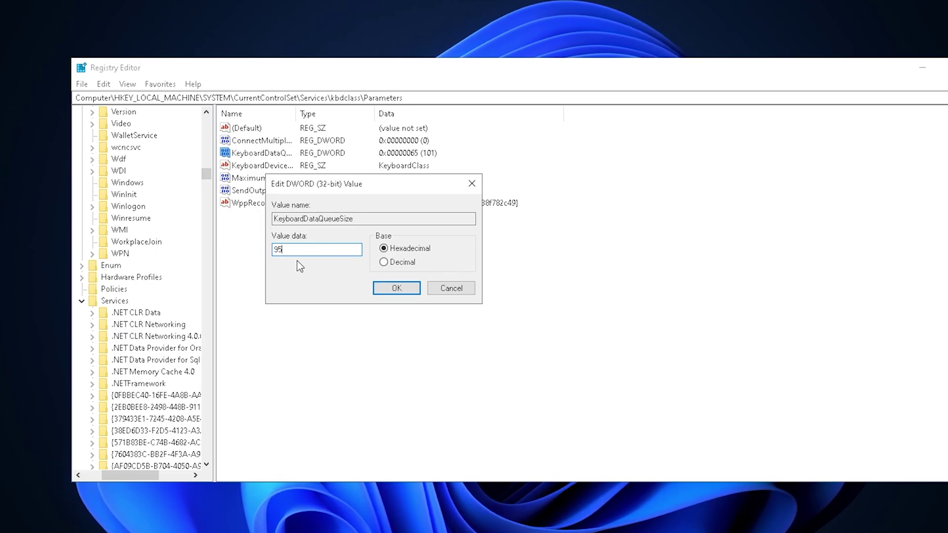
{"action": "double_click", "coordinate": [310, 251]}
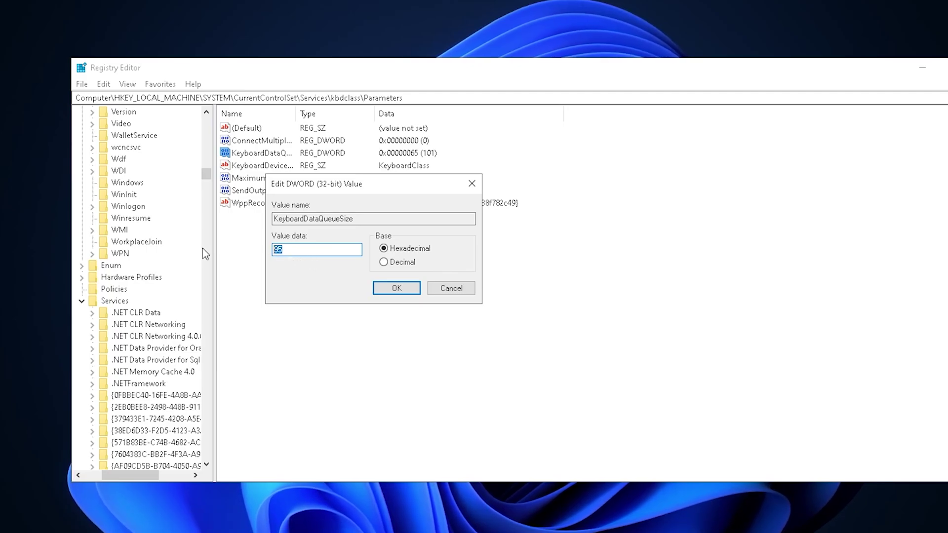
{"action": "type", "text": "90"}
- Try 80, then settle on hex 65 (101) for KeyboardDataQueueSize and confirm
{"action": "key", "text": "BackSpace"}
{"action": "key", "text": "BackSpace"}
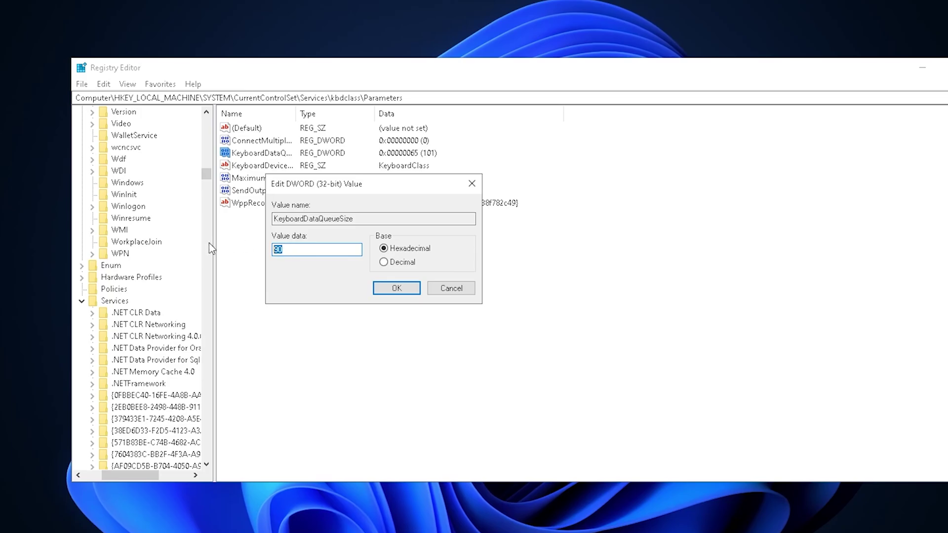
{"action": "type", "text": "80"}
{"action": "key", "text": "BackSpace"}
{"action": "key", "text": "BackSpace"}
{"action": "type", "text": "65"}
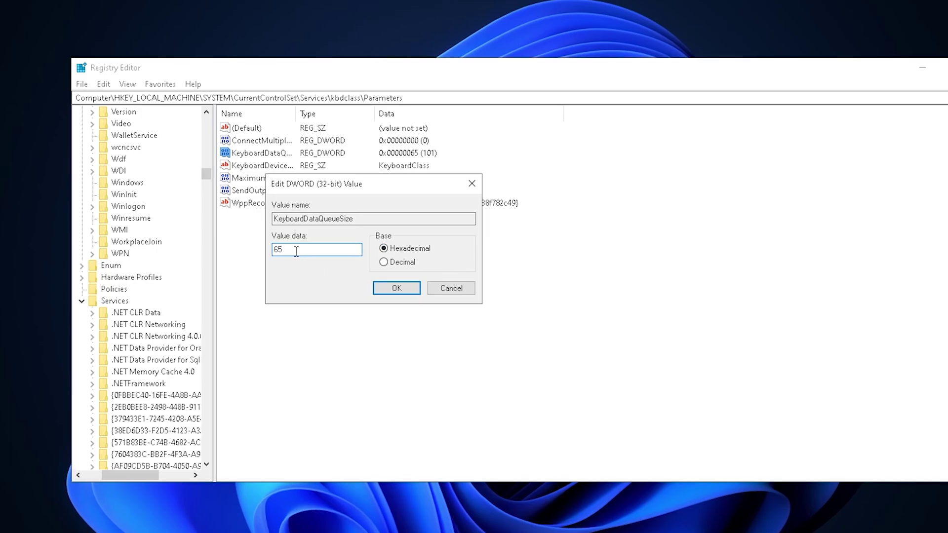
{"action": "left_click_drag", "start_coordinate": [296, 251], "coordinate": [261, 250]}
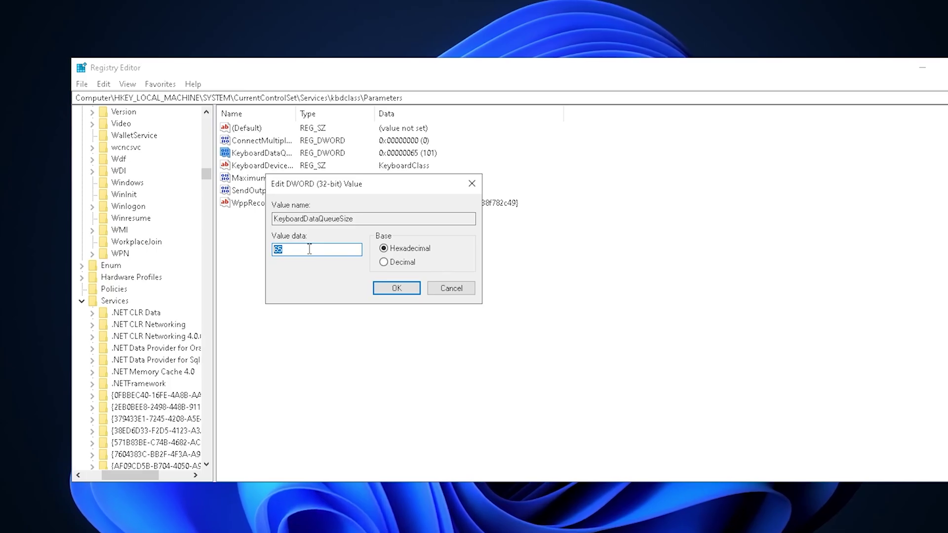
{"action": "left_click", "coordinate": [405, 291]}
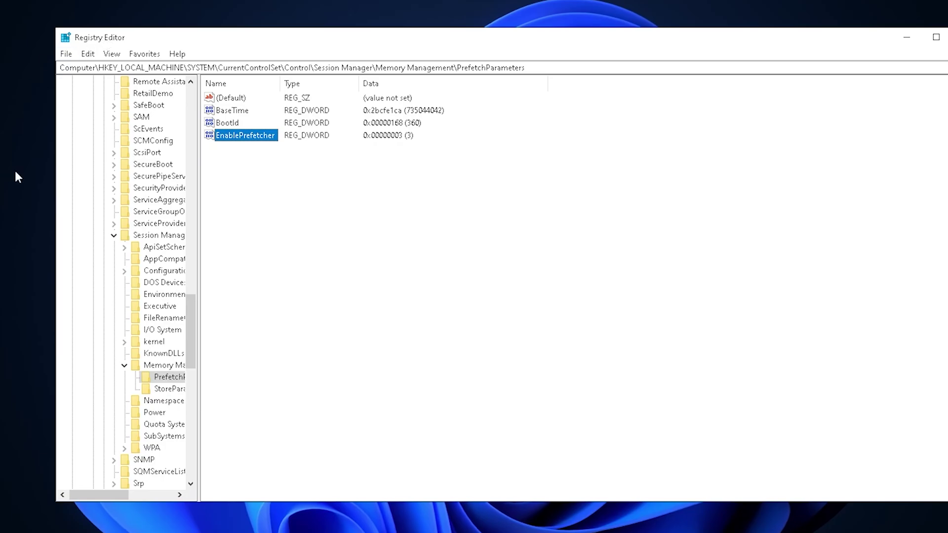
- Open EnablePrefetcher's editor, close it unchanged, and select the registry path
{"action": "double_click", "coordinate": [242, 136]}
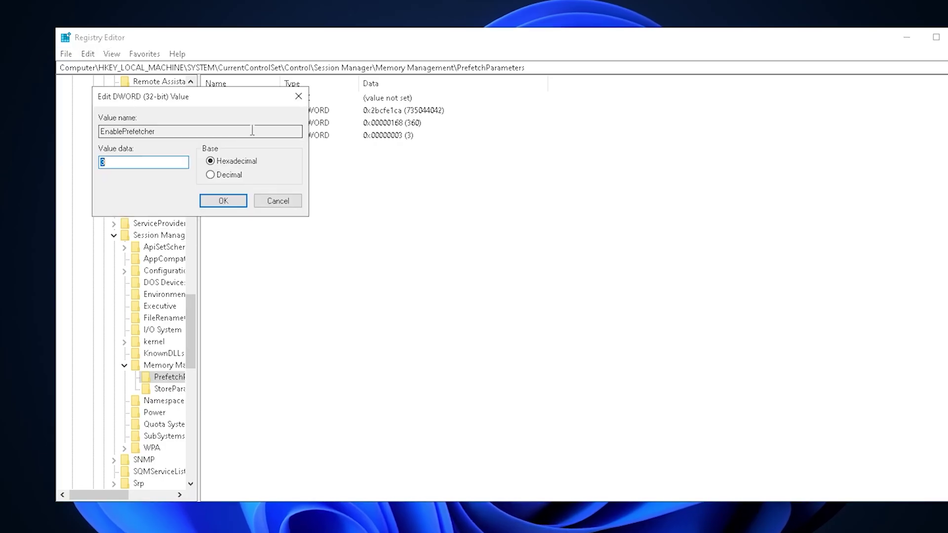
{"action": "left_click_drag", "start_coordinate": [223, 99], "coordinate": [400, 171]}
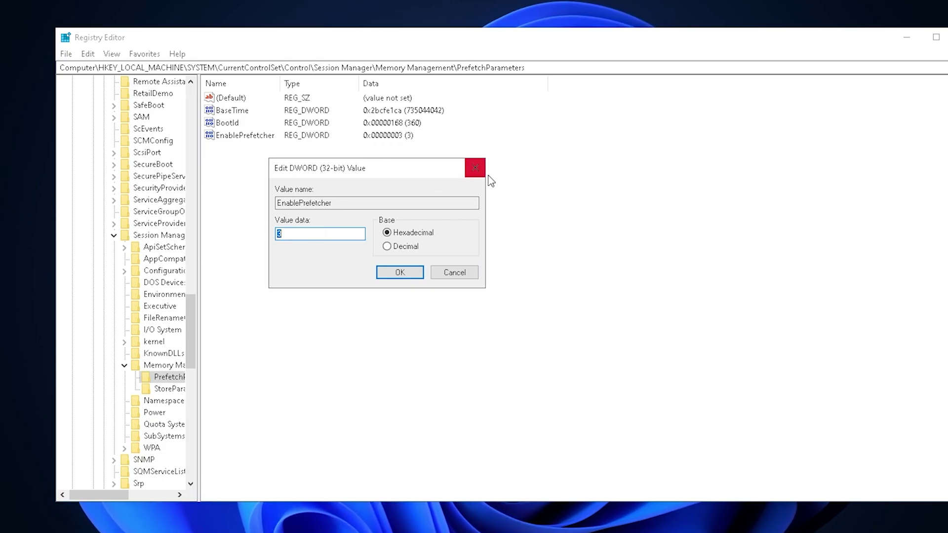
{"action": "left_click", "coordinate": [475, 171]}
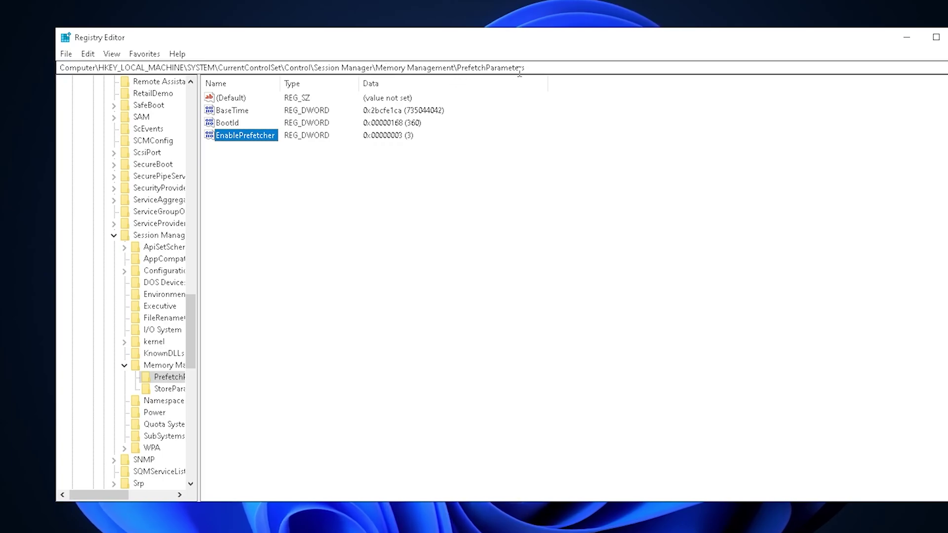
{"action": "left_click", "coordinate": [550, 73]}
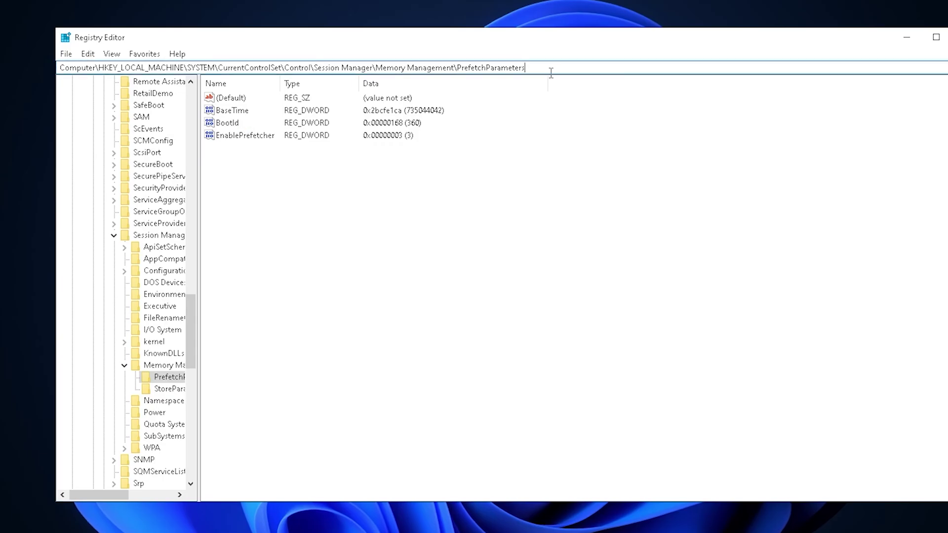
{"action": "key", "text": "ctrl+a"}
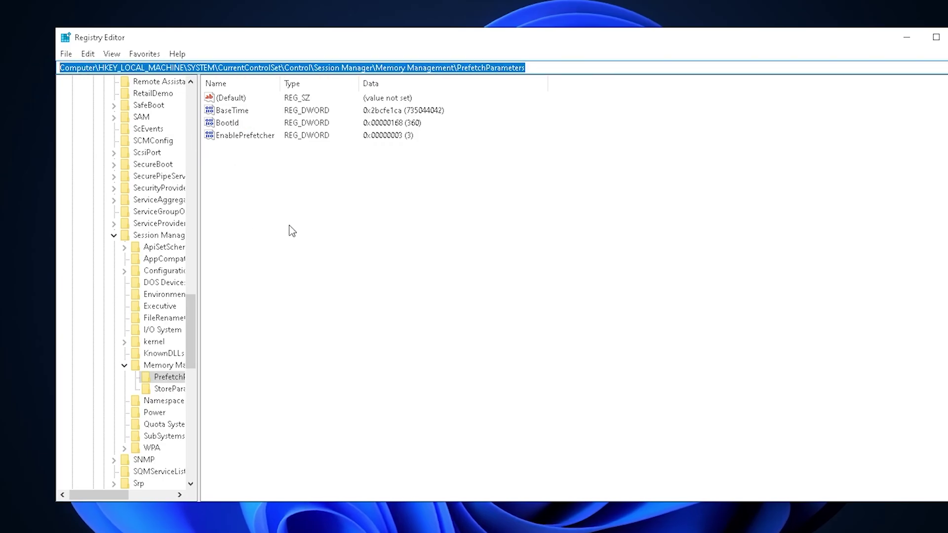
- Change EnablePrefetcher's value data from 3 to 0 and save it
{"action": "left_click", "coordinate": [233, 139]}
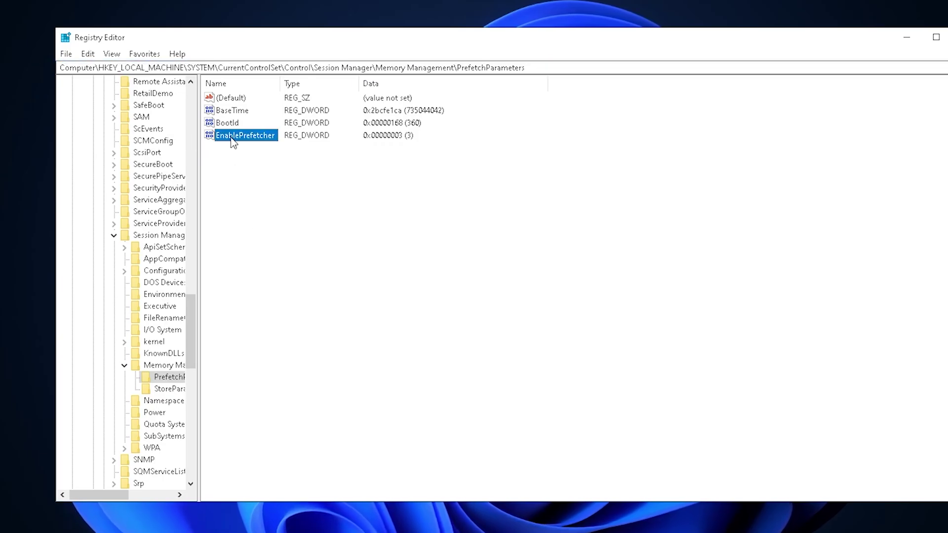
{"action": "double_click", "coordinate": [233, 136]}
{"action": "left_click", "coordinate": [351, 239]}
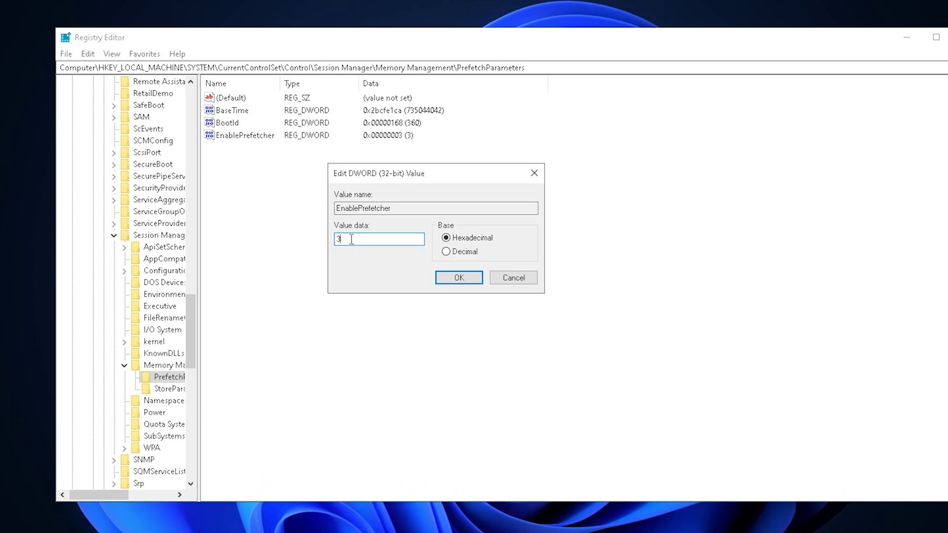
{"action": "double_click", "coordinate": [351, 239]}
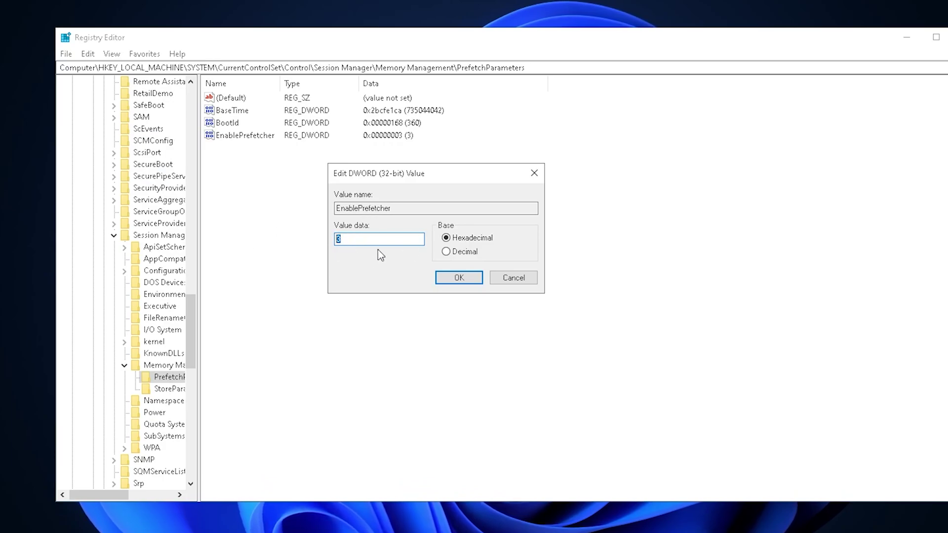
{"action": "type", "text": "0"}
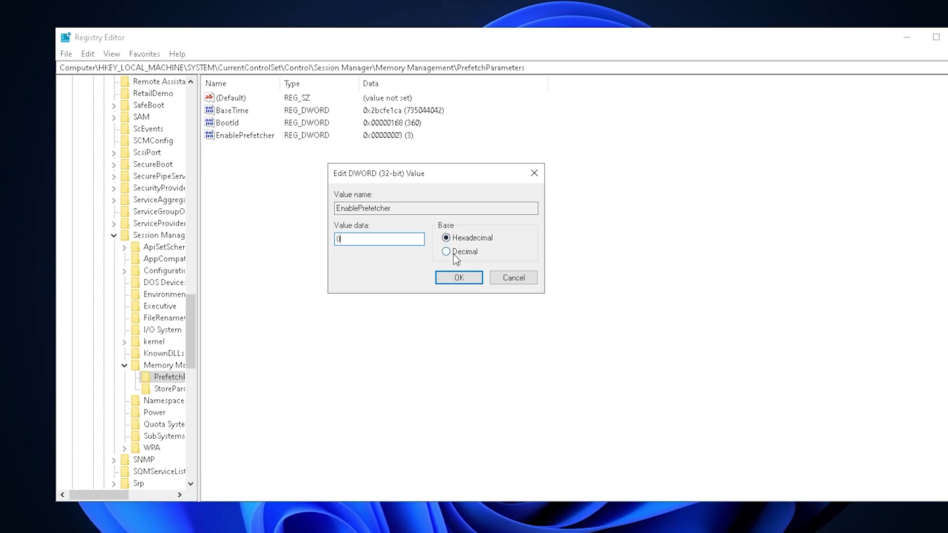
{"action": "left_click", "coordinate": [459, 278]}
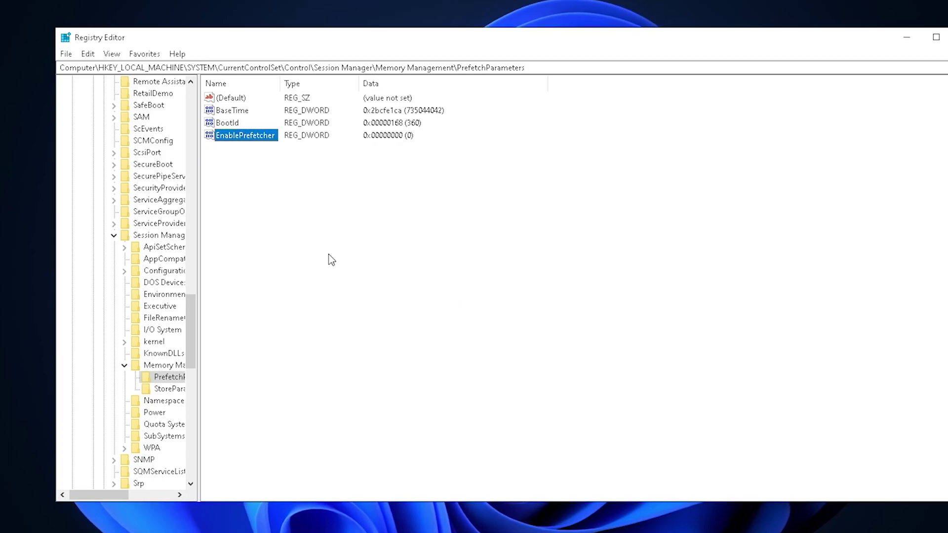
- Reopen EnablePrefetcher to verify it holds 0 and confirm
{"action": "double_click", "coordinate": [237, 137]}
{"action": "left_click_drag", "start_coordinate": [204, 102], "coordinate": [417, 232]}
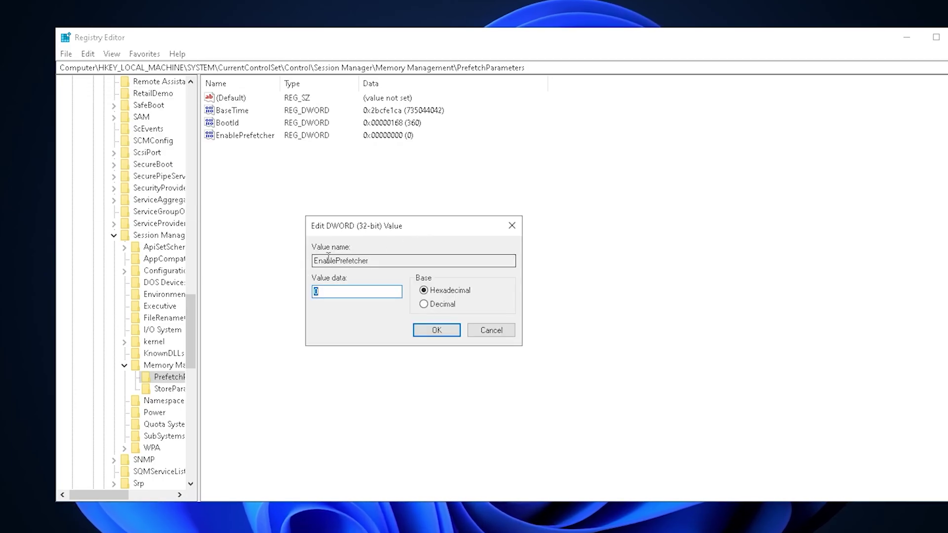
{"action": "left_click", "coordinate": [340, 293]}
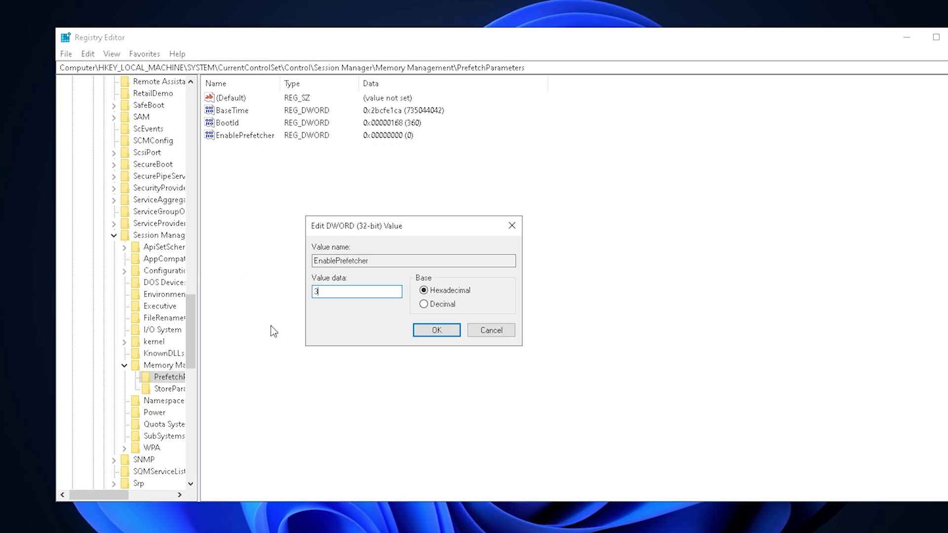
{"action": "key", "text": "Return"}
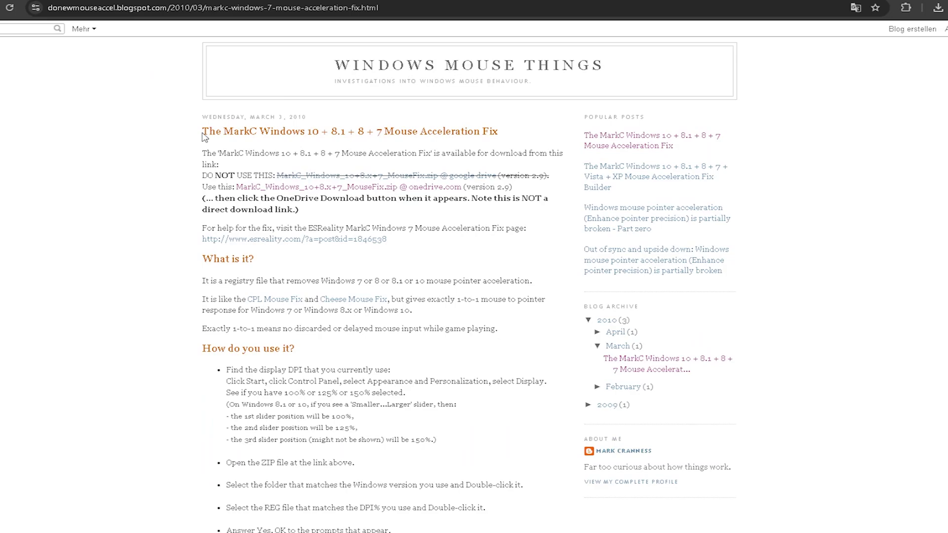
- Open the downloaded MarkC_Windows_10+8.x+7_MouseFix.zip from the MarkC fix page
{"action": "left_click_drag", "start_coordinate": [204, 134], "coordinate": [318, 131]}
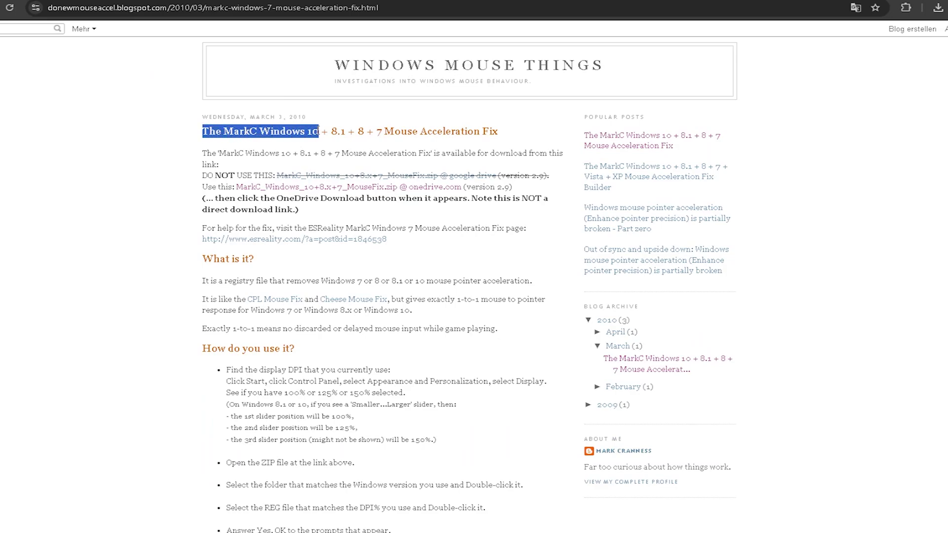
{"action": "left_click", "coordinate": [508, 142]}
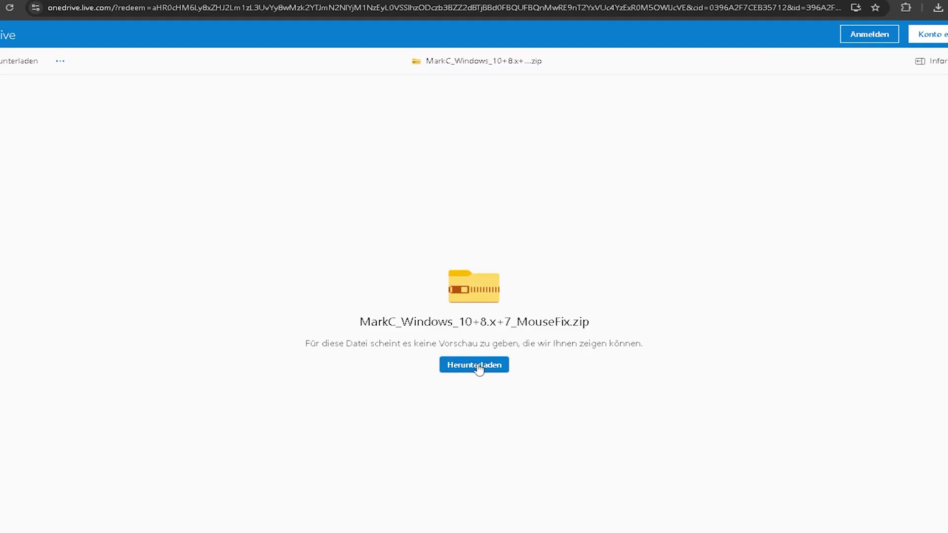
{"action": "left_click", "coordinate": [843, 34]}
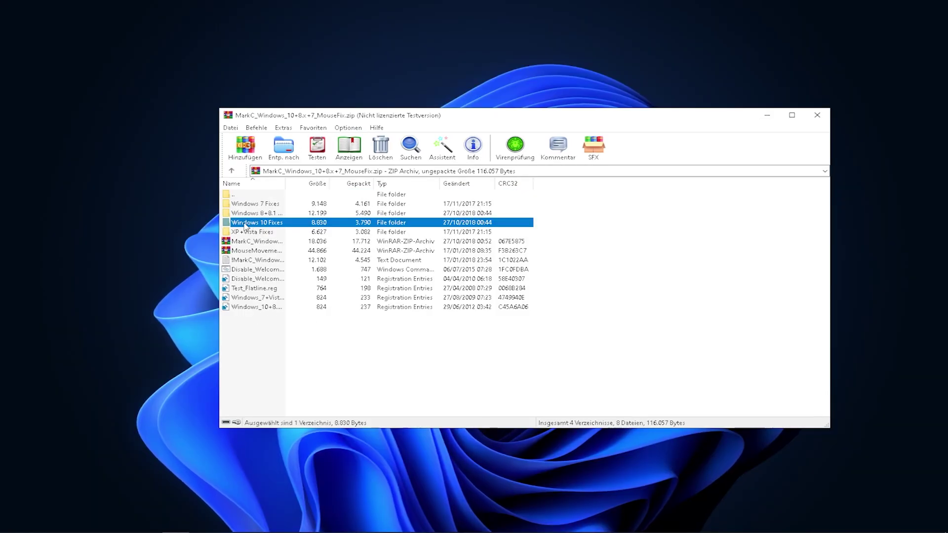
- Open the Windows 10 Fixes folder in WinRAR and create a New folder on the desktop
{"action": "double_click", "coordinate": [244, 224]}
{"action": "left_click_drag", "start_coordinate": [340, 366], "coordinate": [304, 289]}
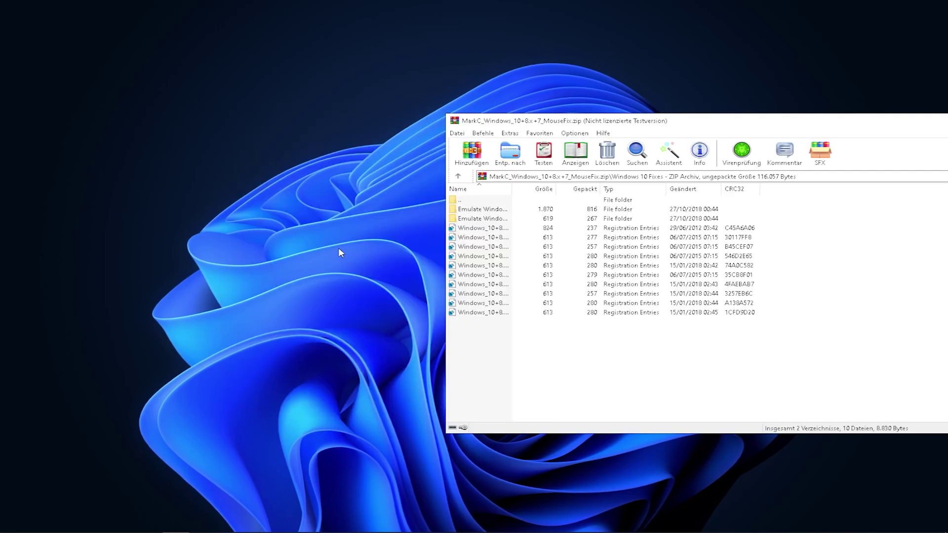
{"action": "right_click", "coordinate": [339, 247]}
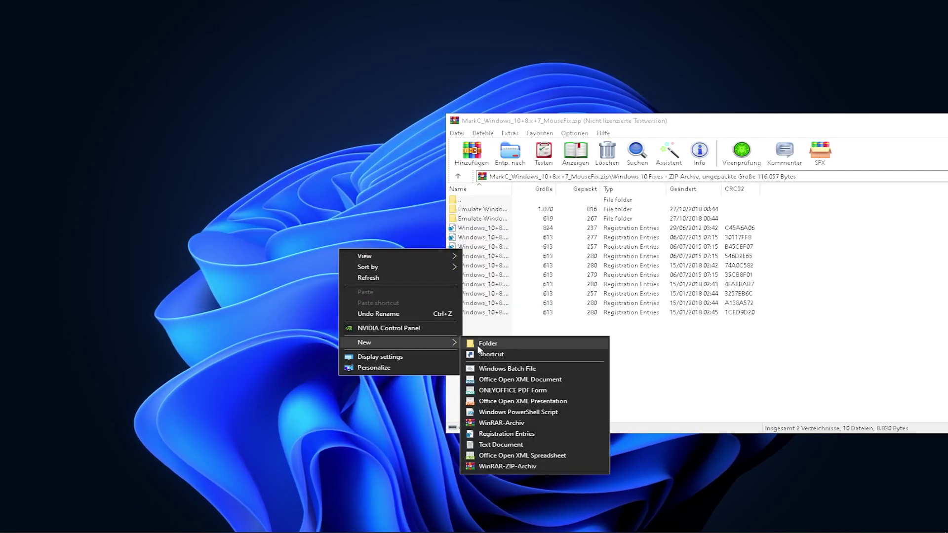
{"action": "left_click", "coordinate": [478, 346]}
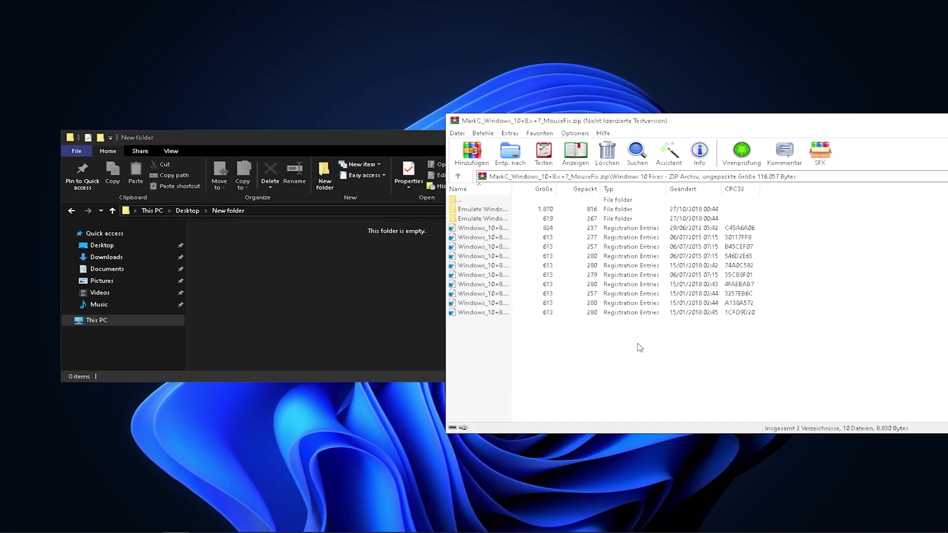
- Move every Windows 10 Fixes entry into the new desktop folder and bring up the desktop menu
{"action": "left_click_drag", "start_coordinate": [555, 345], "coordinate": [476, 205]}
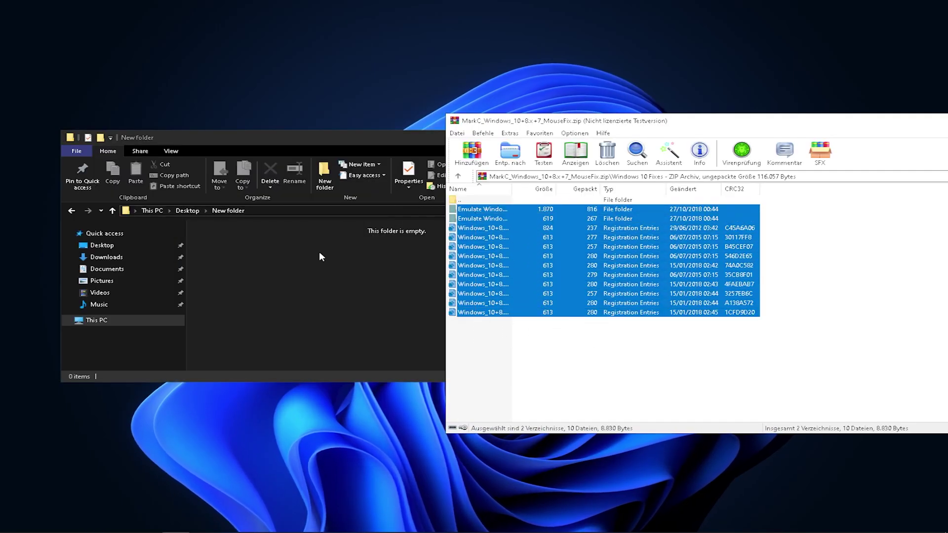
{"action": "left_click_drag", "start_coordinate": [359, 236], "coordinate": [359, 237]}
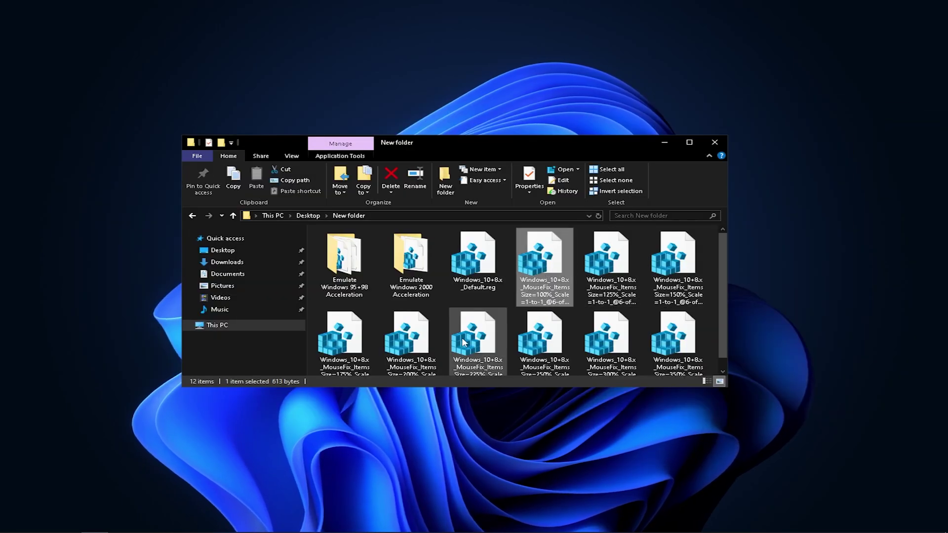
{"action": "right_click", "coordinate": [417, 105]}
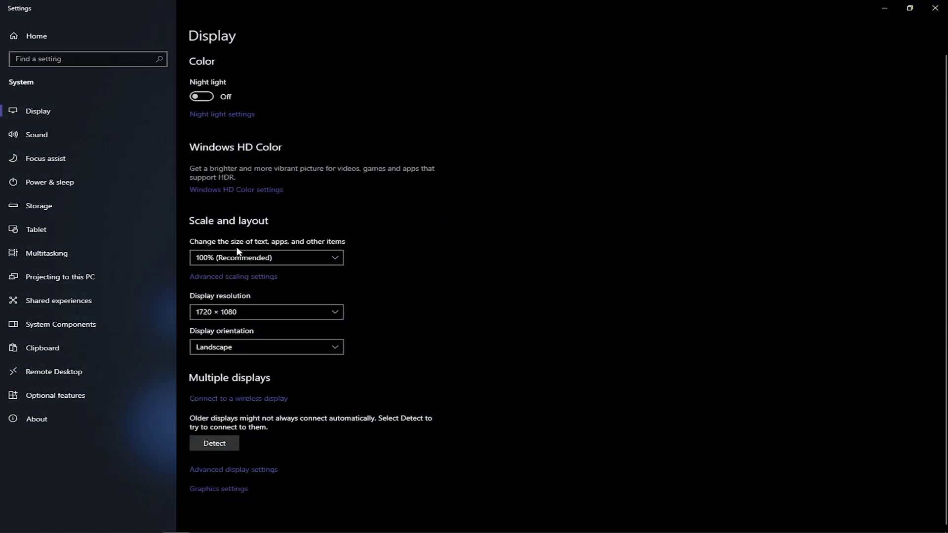
- Confirm display scaling stays at 100% (Recommended) and close Settings
{"action": "left_click", "coordinate": [238, 256]}
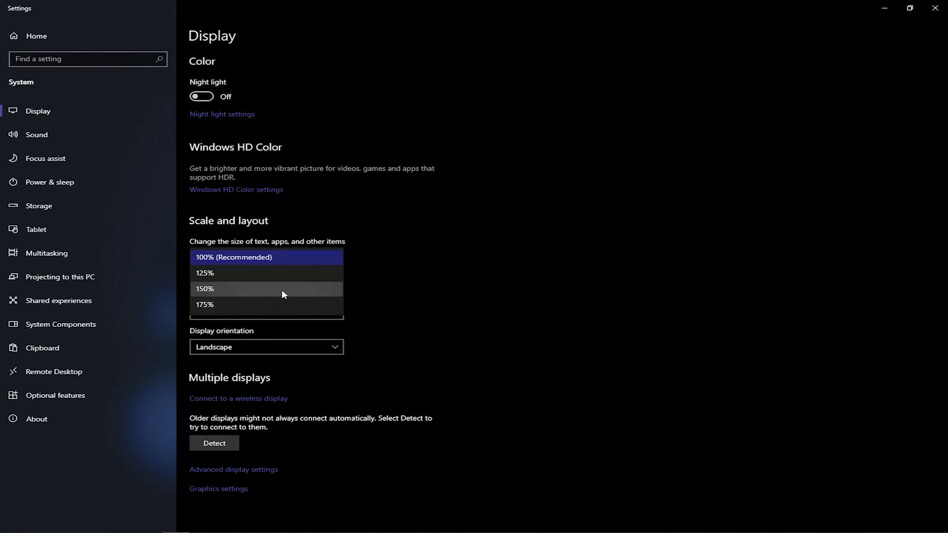
{"action": "key", "text": "Escape"}
{"action": "left_click", "coordinate": [935, 14]}
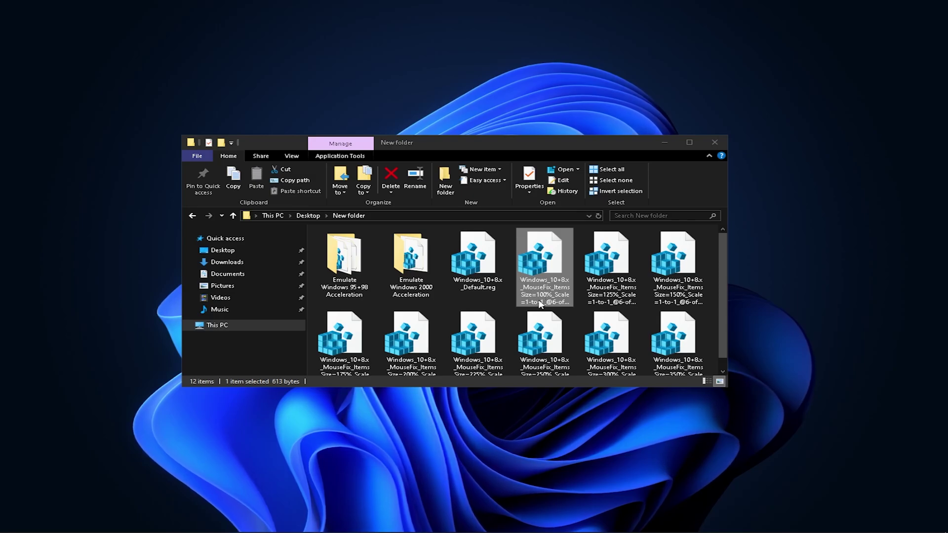
- Merge the 100%-scale MouseFix .reg file into the registry, approving both prompts
{"action": "left_click", "coordinate": [479, 275]}
{"action": "left_click", "coordinate": [538, 259]}
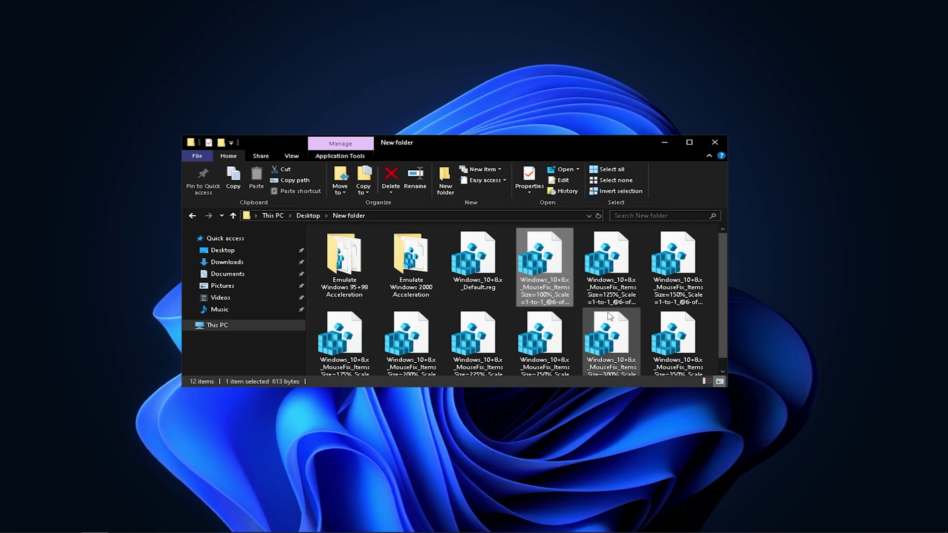
{"action": "double_click", "coordinate": [543, 302]}
{"action": "left_click", "coordinate": [416, 361]}
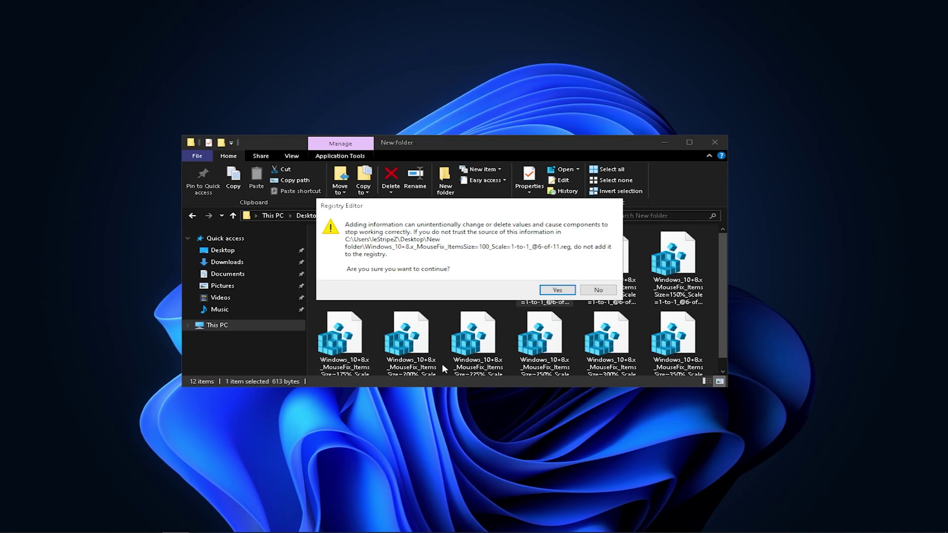
{"action": "left_click", "coordinate": [557, 290]}
{"action": "left_click", "coordinate": [600, 274]}
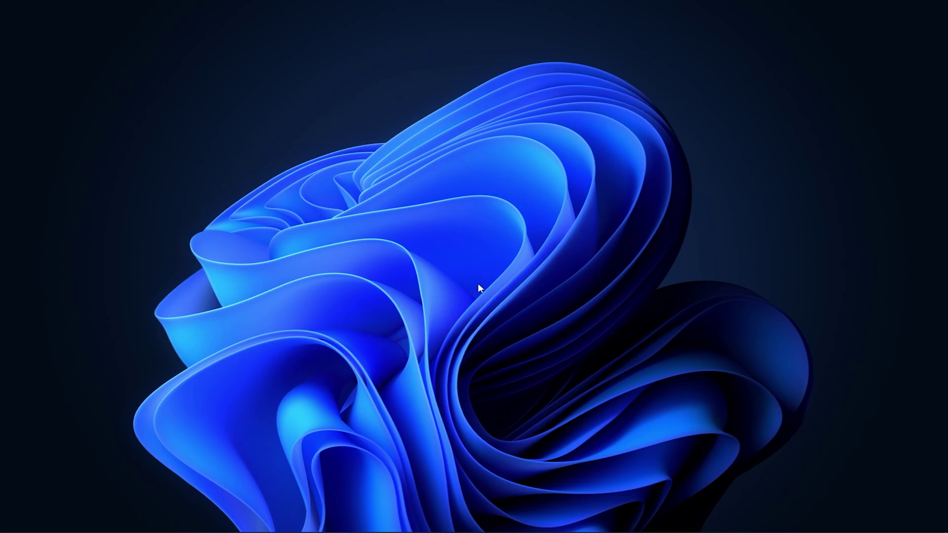
- Search 'game' to reach Game Mode settings and make sure Game Mode is on
{"action": "key", "text": "super"}
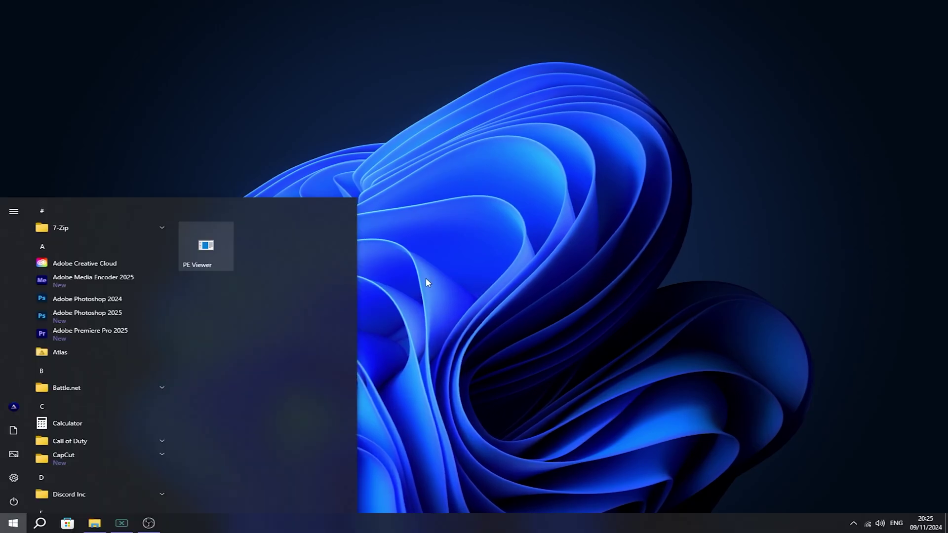
{"action": "type", "text": "game"}
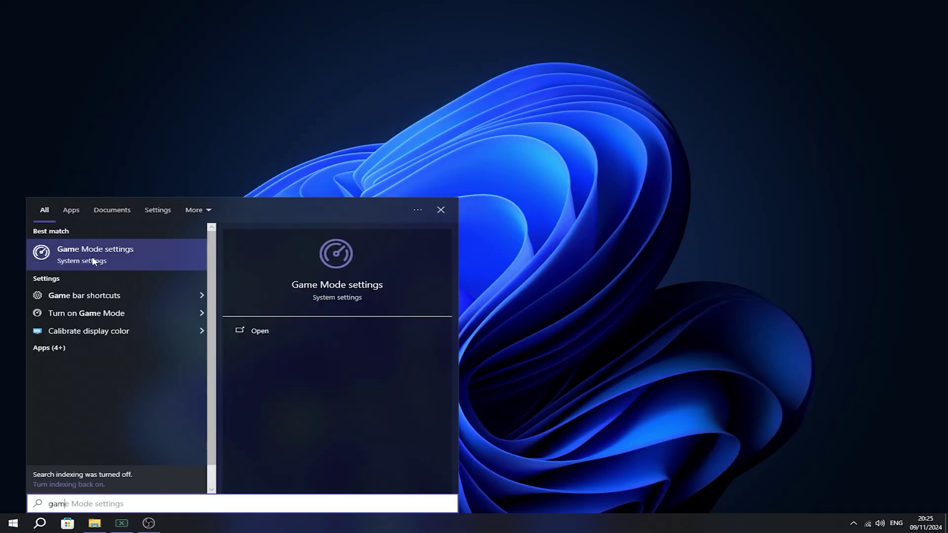
{"action": "left_click", "coordinate": [93, 258]}
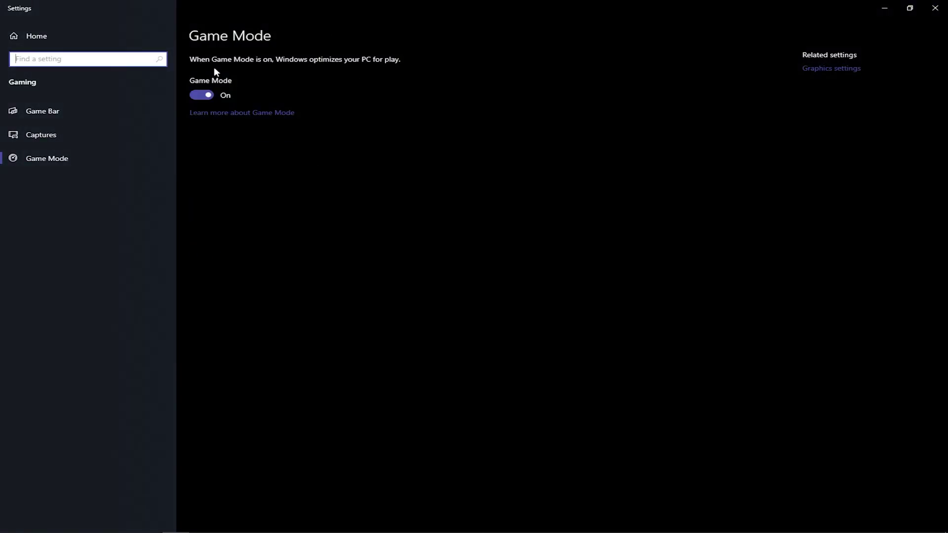
{"action": "left_click", "coordinate": [202, 95]}
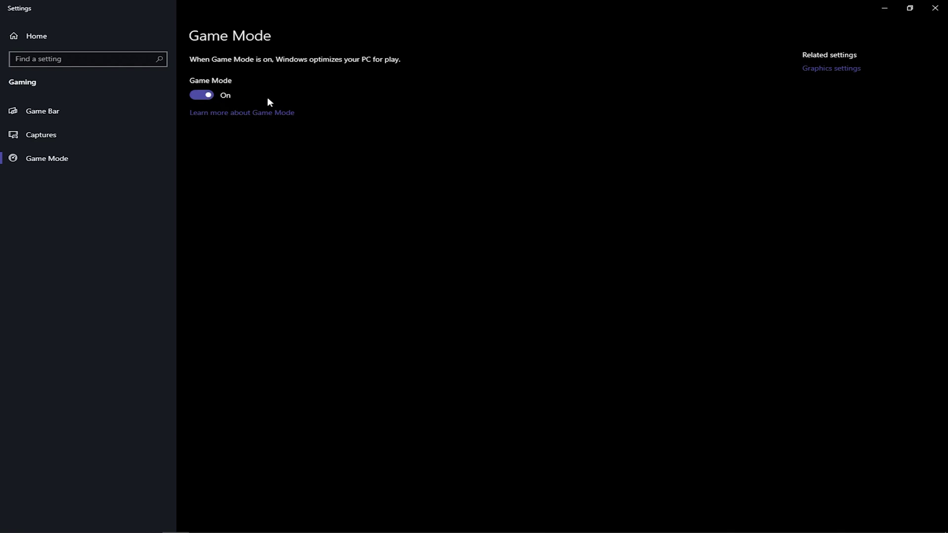
- On the Graphics settings page, browse to the Fortnite Win64 folder and pick FortniteClient-Win64-Shipping.exe
{"action": "left_click", "coordinate": [820, 69]}
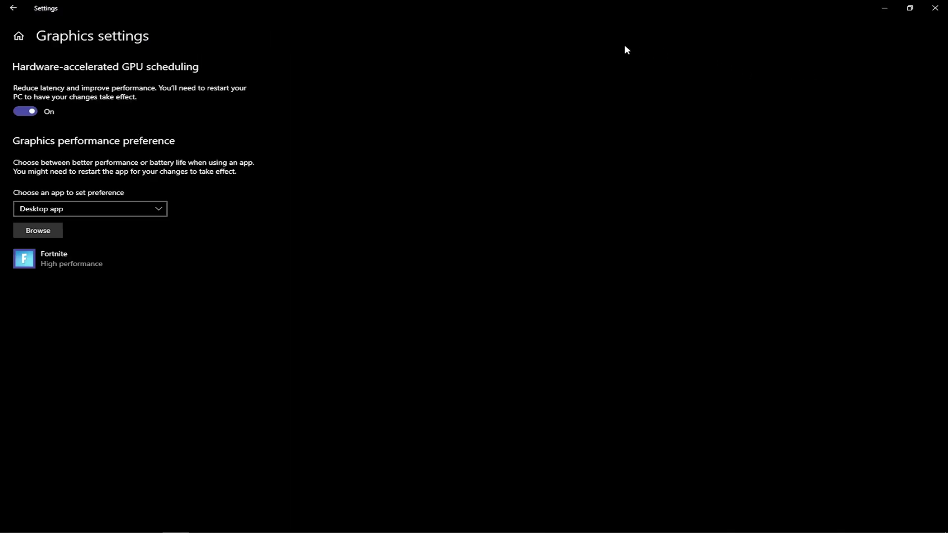
{"action": "left_click", "coordinate": [51, 267]}
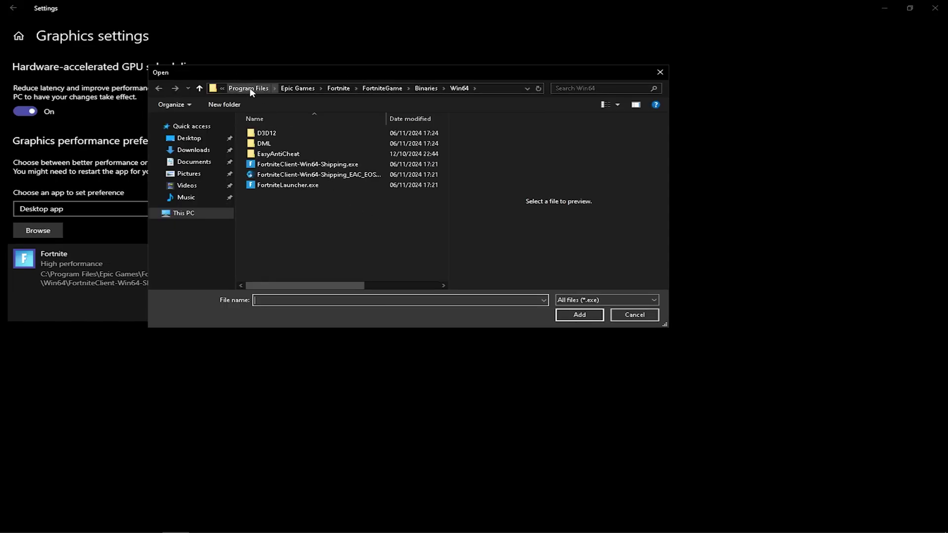
{"action": "left_click", "coordinate": [485, 89]}
{"action": "left_click_drag", "start_coordinate": [228, 88], "coordinate": [275, 88]}
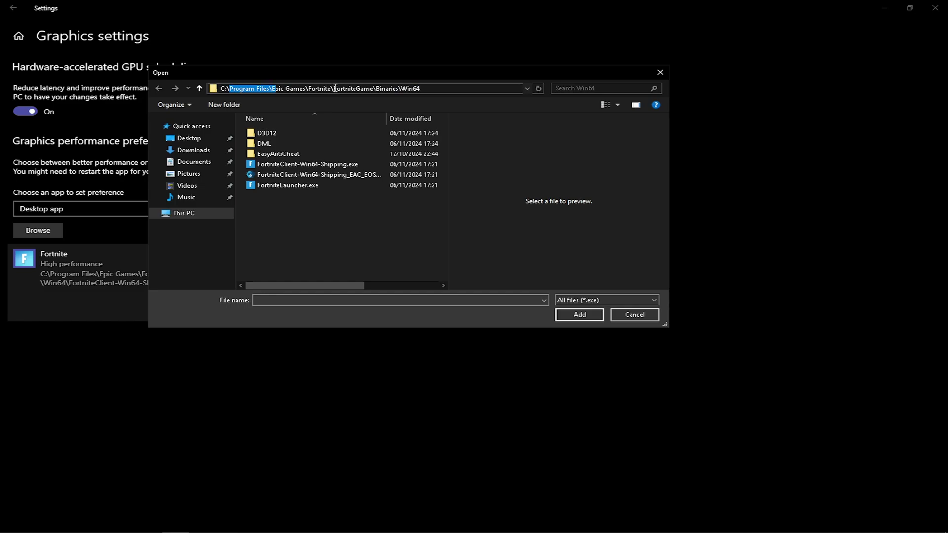
{"action": "left_click_drag", "start_coordinate": [421, 88], "coordinate": [415, 88]}
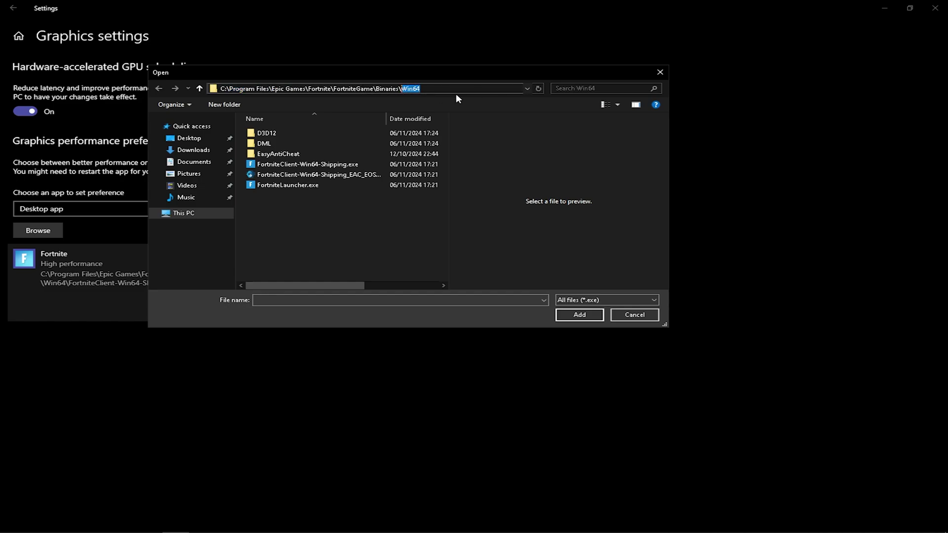
{"action": "left_click", "coordinate": [272, 167]}
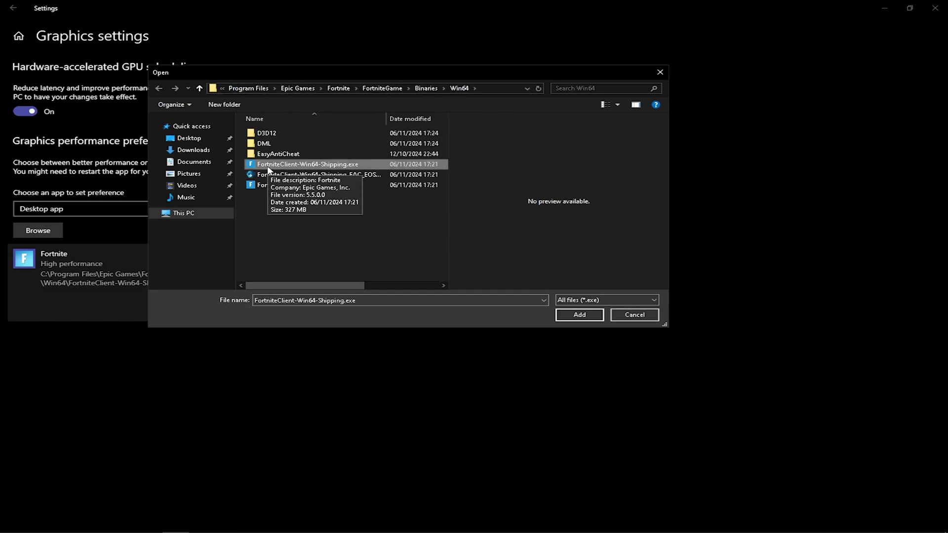
- Add the Fortnite client to the app list and save its preference as High performance
{"action": "left_click", "coordinate": [593, 316]}
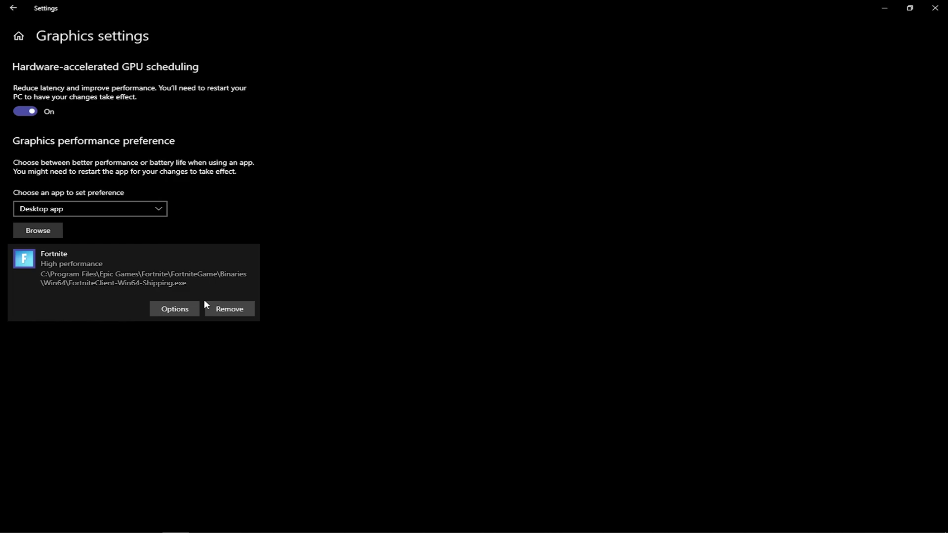
{"action": "left_click", "coordinate": [166, 309]}
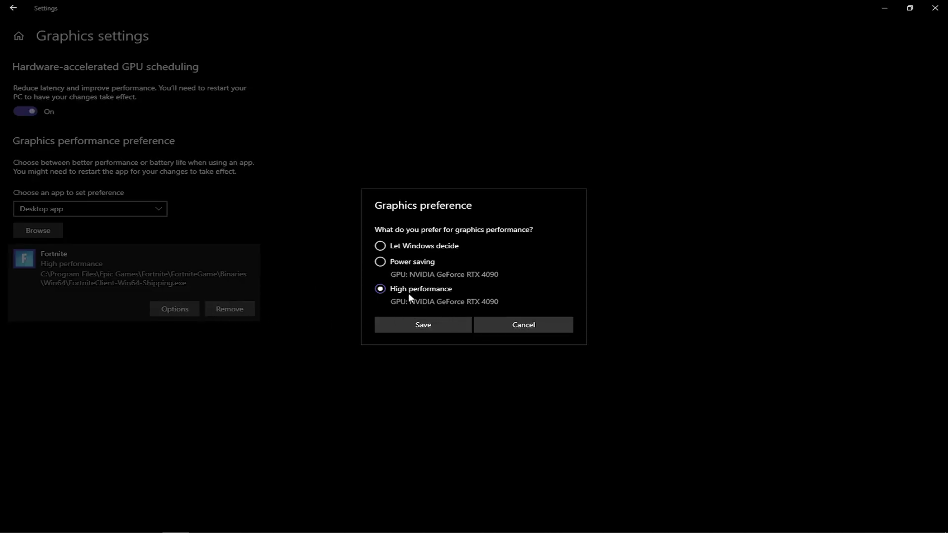
{"action": "left_click", "coordinate": [417, 321]}
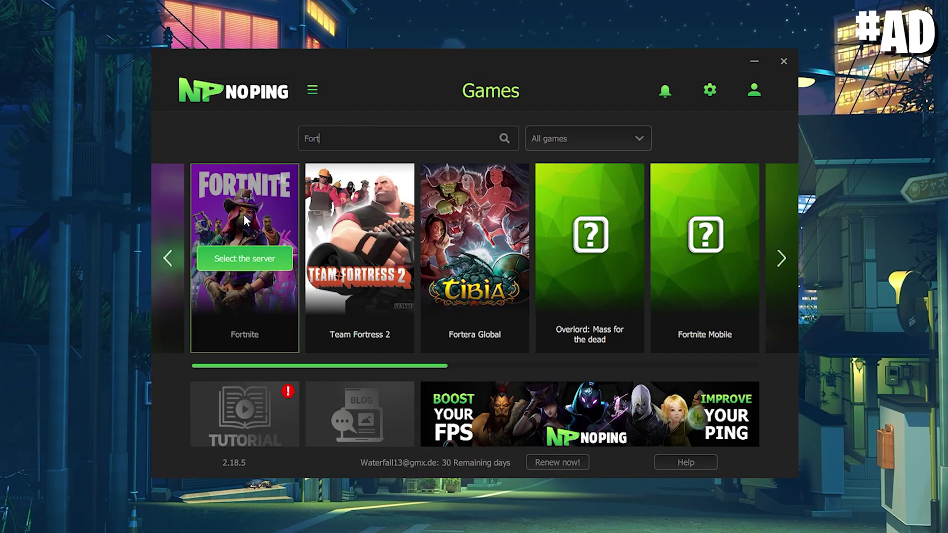
{"action": "left_click", "coordinate": [245, 258]}
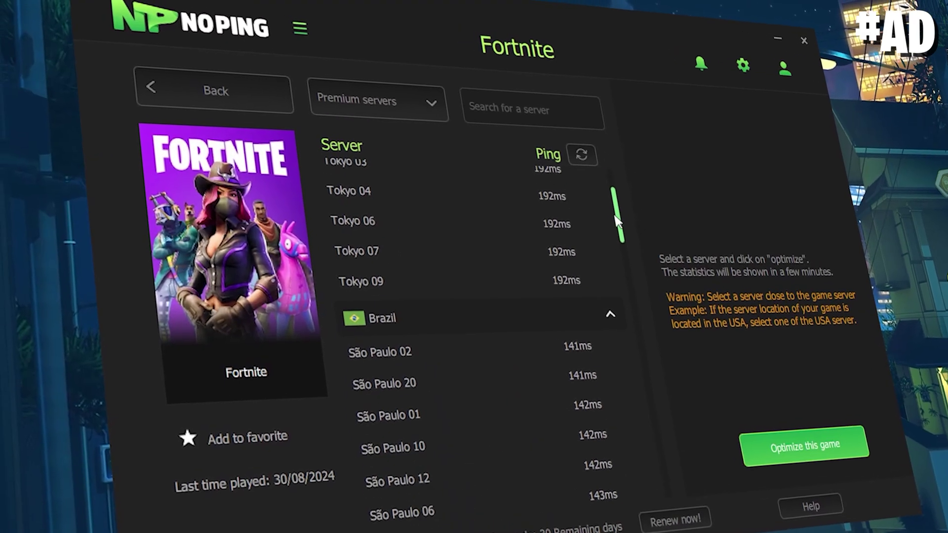
{"action": "left_click_drag", "start_coordinate": [617, 221], "coordinate": [612, 257]}
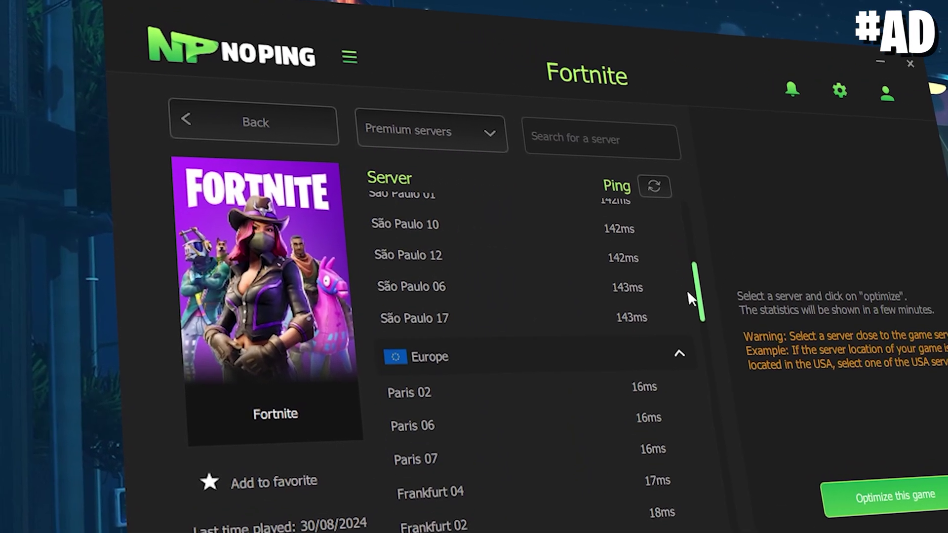
{"action": "left_click_drag", "start_coordinate": [688, 290], "coordinate": [726, 327]}
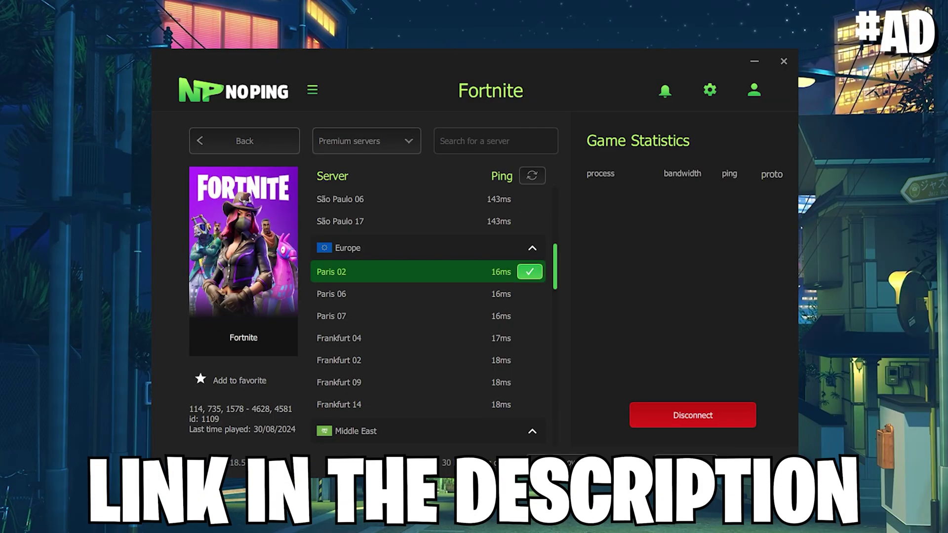
- Search 'mouse' in Start and open the classic Mouse Properties from the Mouse settings page
{"action": "key", "text": "super"}
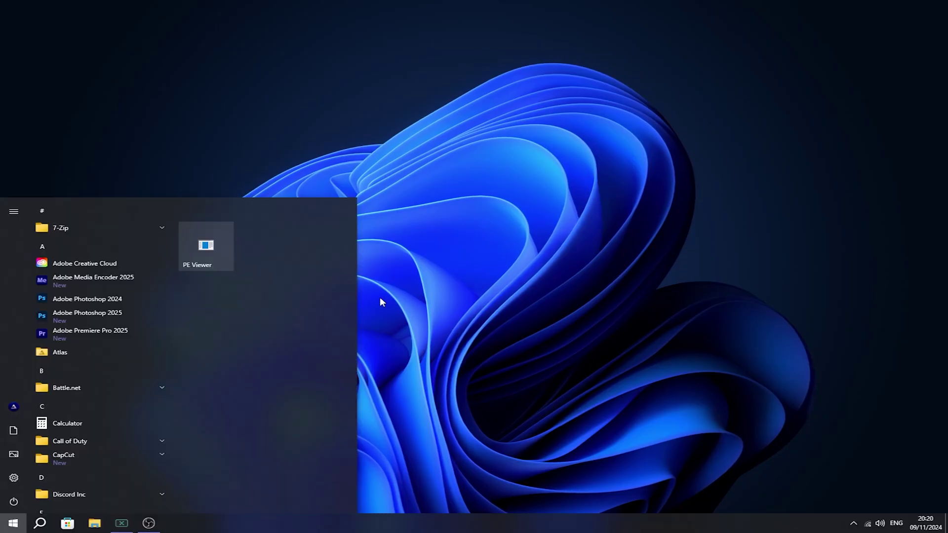
{"action": "type", "text": "mouse"}
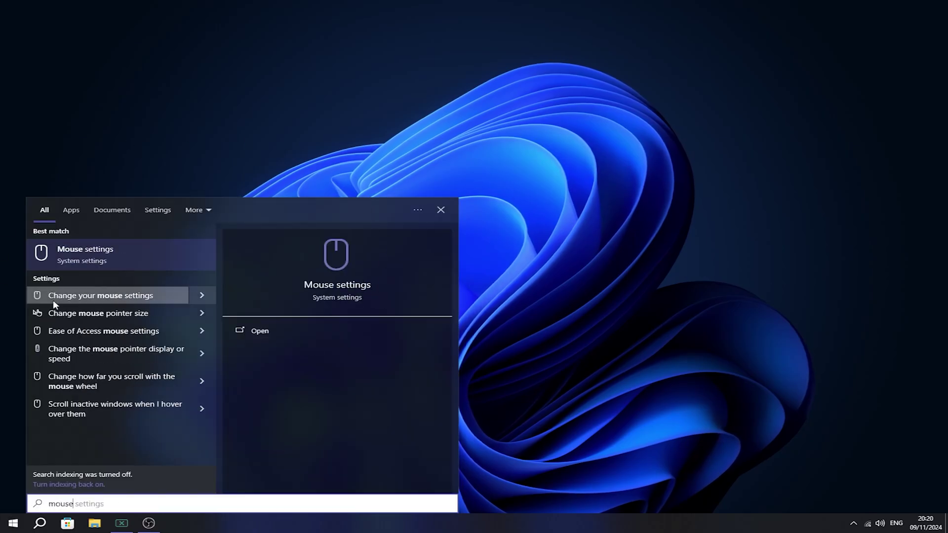
{"action": "left_click", "coordinate": [90, 262]}
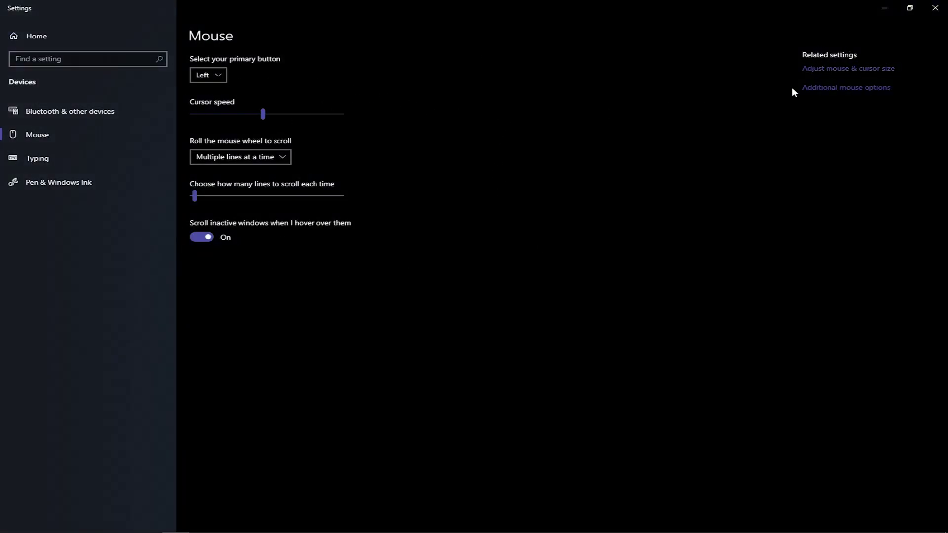
{"action": "left_click", "coordinate": [819, 89]}
{"action": "left_click_drag", "start_coordinate": [185, 63], "coordinate": [507, 120]}
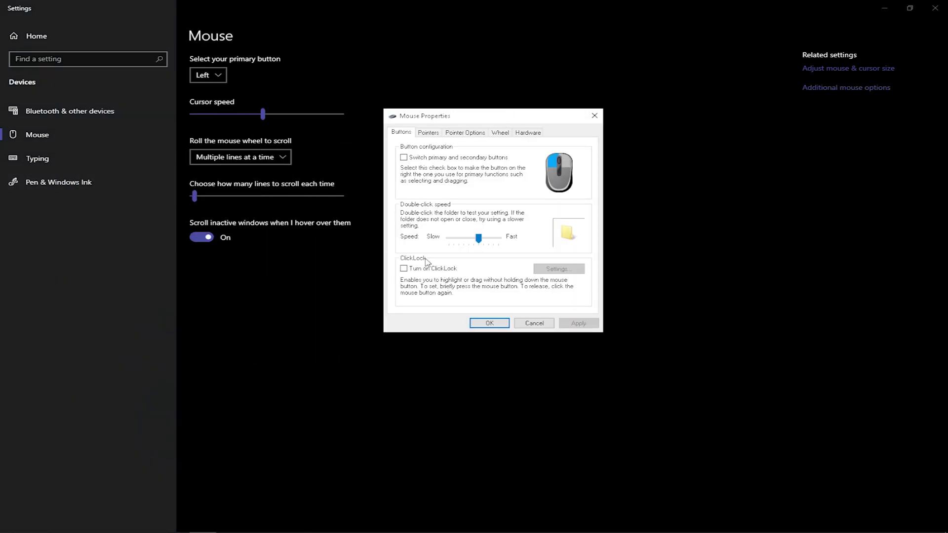
- Turn off Enhance pointer precision under Pointer Options, apply it, and close Mouse Properties and Settings
{"action": "left_click", "coordinate": [459, 135]}
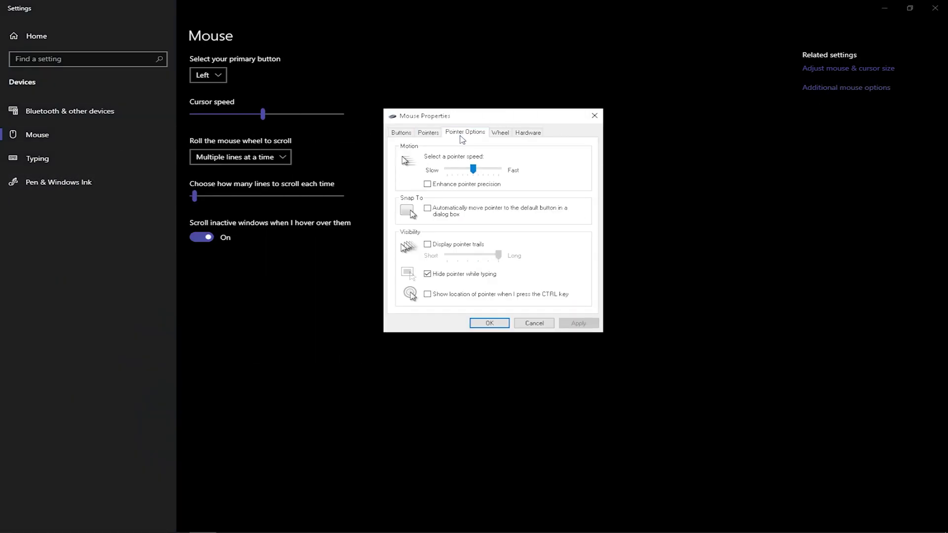
{"action": "left_click", "coordinate": [427, 187]}
{"action": "left_click", "coordinate": [578, 322]}
{"action": "left_click", "coordinate": [489, 323]}
{"action": "left_click", "coordinate": [935, 8]}
- Open Keyboard Properties via Start search and set Repeat delay to Short and Repeat rate to Fast
{"action": "key", "text": "super"}
{"action": "type", "text": "keyboard"}
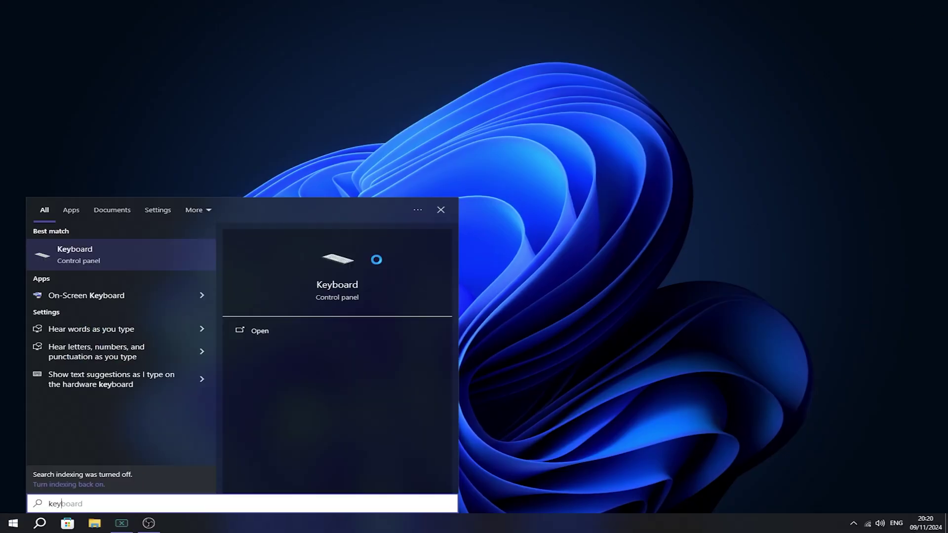
{"action": "left_click", "coordinate": [63, 265]}
{"action": "left_click_drag", "start_coordinate": [182, 79], "coordinate": [472, 162]}
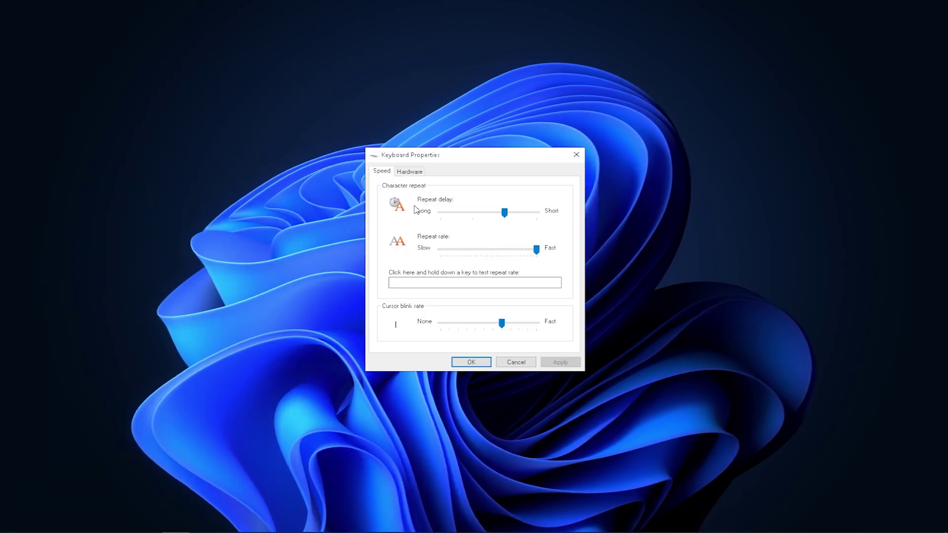
{"action": "left_click_drag", "start_coordinate": [509, 213], "coordinate": [553, 213]}
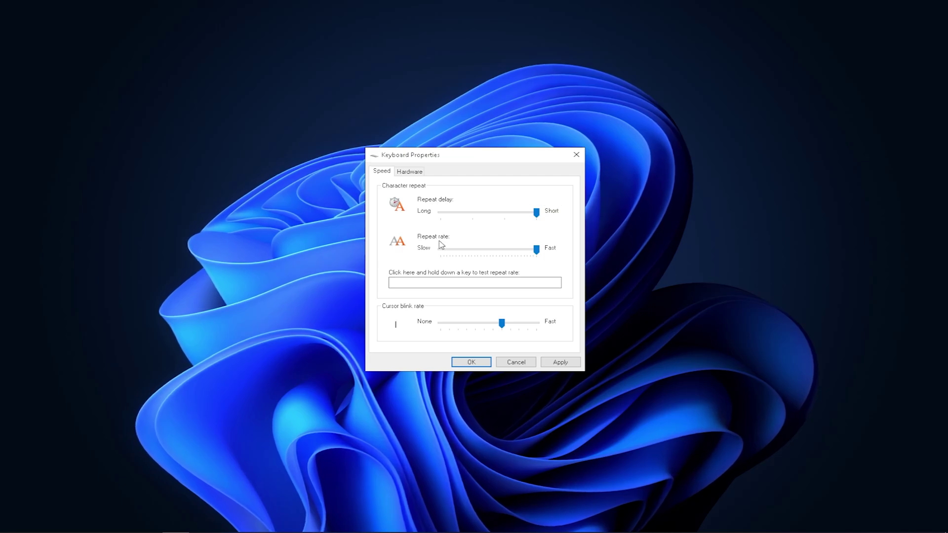
{"action": "left_click_drag", "start_coordinate": [538, 251], "coordinate": [573, 250]}
- Test key repeat in the test box, clear it, then apply and confirm the keyboard settings
{"action": "left_click", "coordinate": [474, 282]}
{"action": "type", "text": "dwadasdadad"}
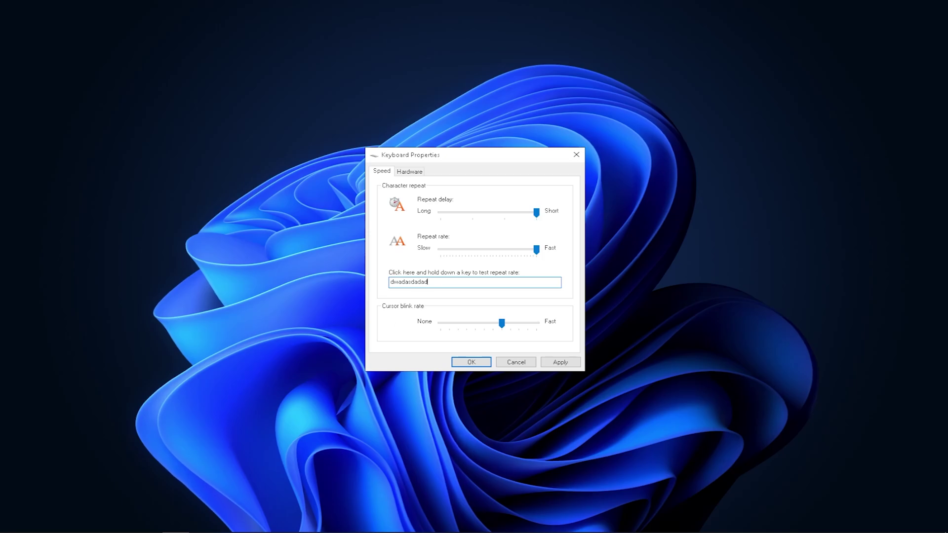
{"action": "type", "text": "adadadad"}
{"action": "key", "text": "ctrl+a"}
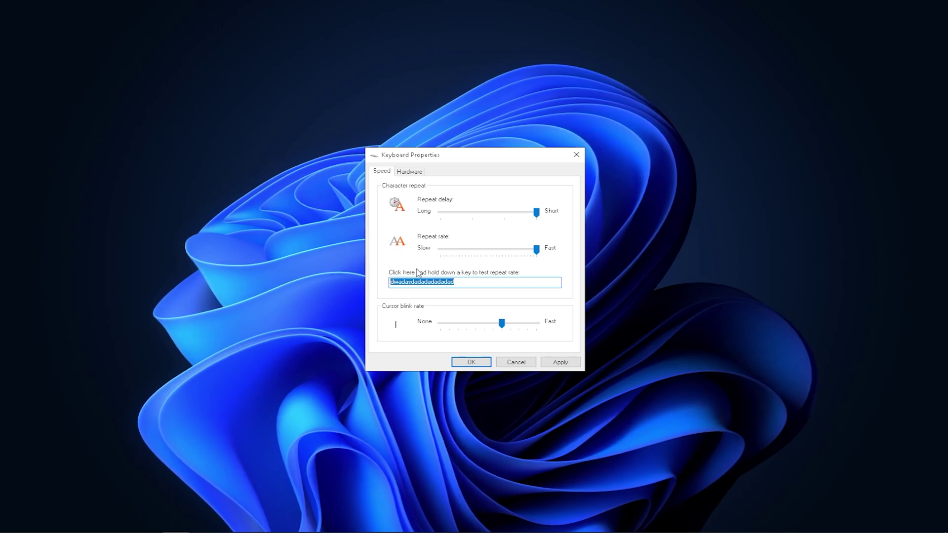
{"action": "key", "text": "BackSpace"}
{"action": "left_click", "coordinate": [561, 362]}
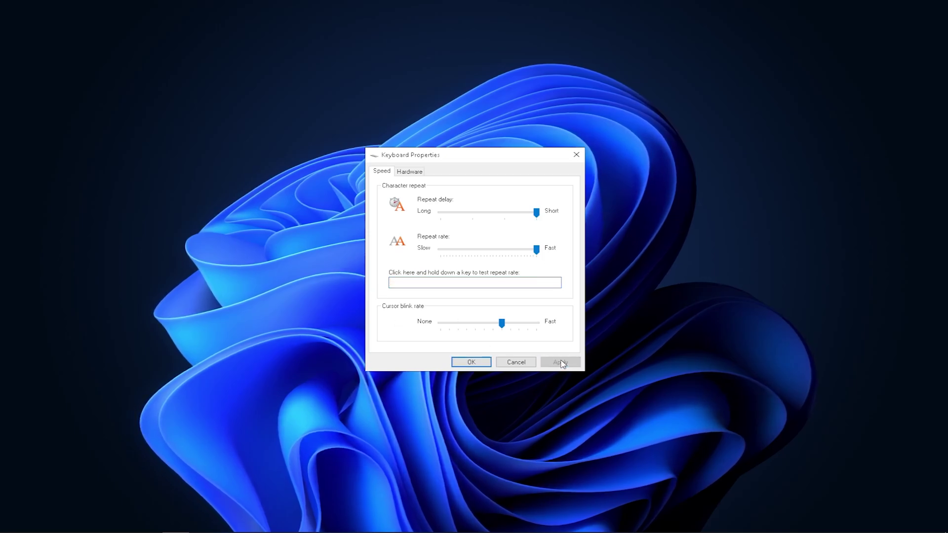
{"action": "left_click", "coordinate": [472, 362]}
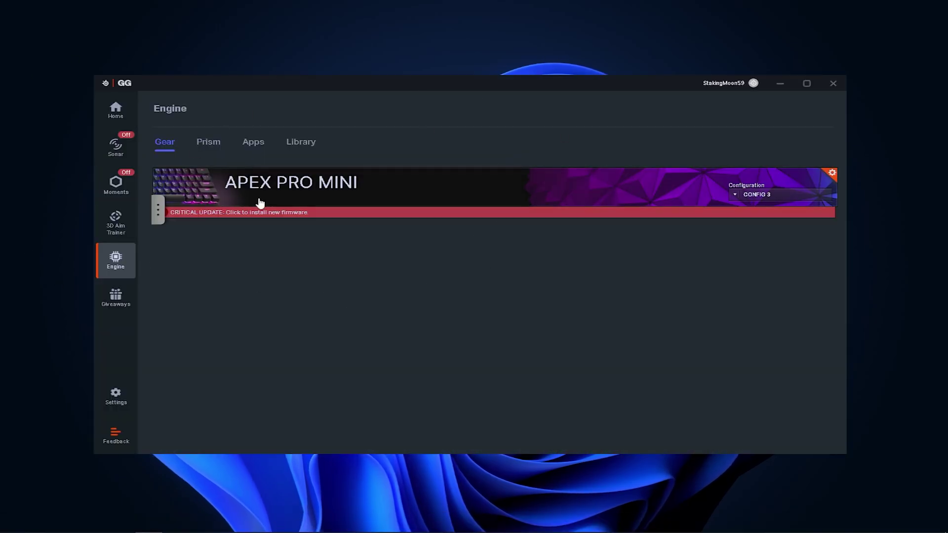
- Set the Apex Pro Mini's Prism lighting preset to Off, after previewing Apex Pro, Aqua and Clown
{"action": "left_click", "coordinate": [260, 202]}
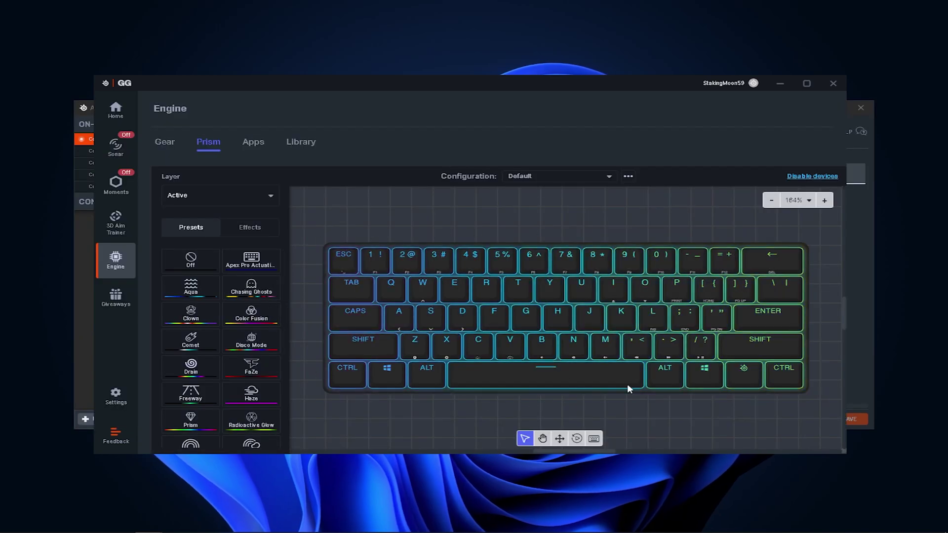
{"action": "left_click", "coordinate": [191, 269]}
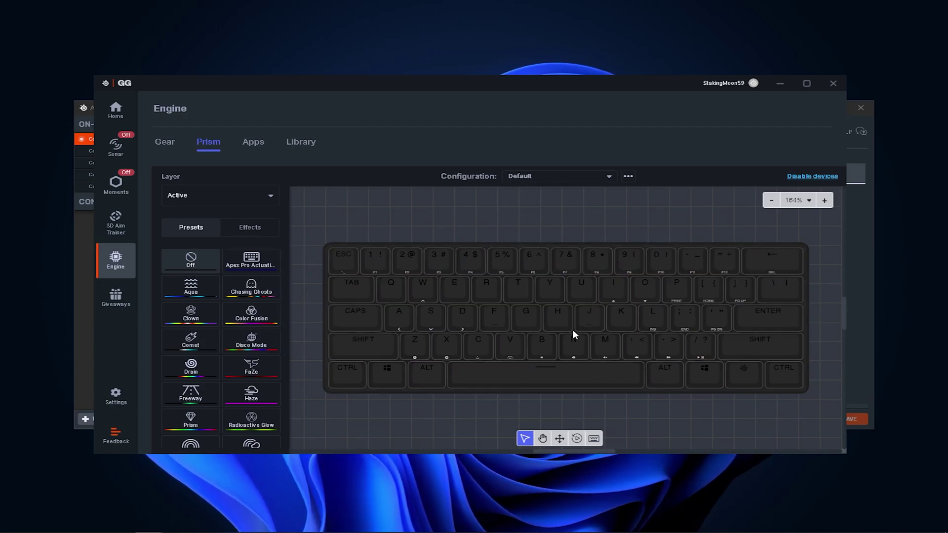
{"action": "left_click", "coordinate": [243, 269]}
{"action": "left_click", "coordinate": [194, 290]}
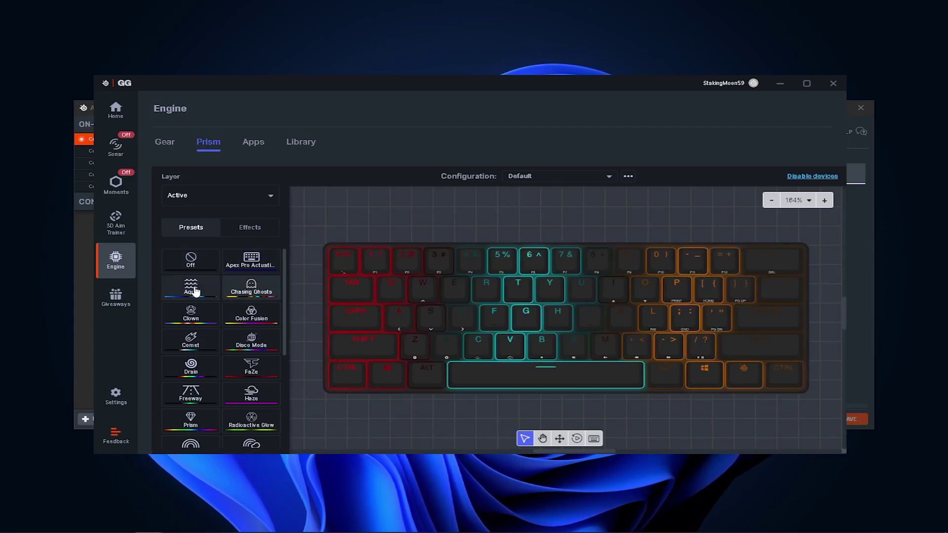
{"action": "left_click", "coordinate": [184, 315]}
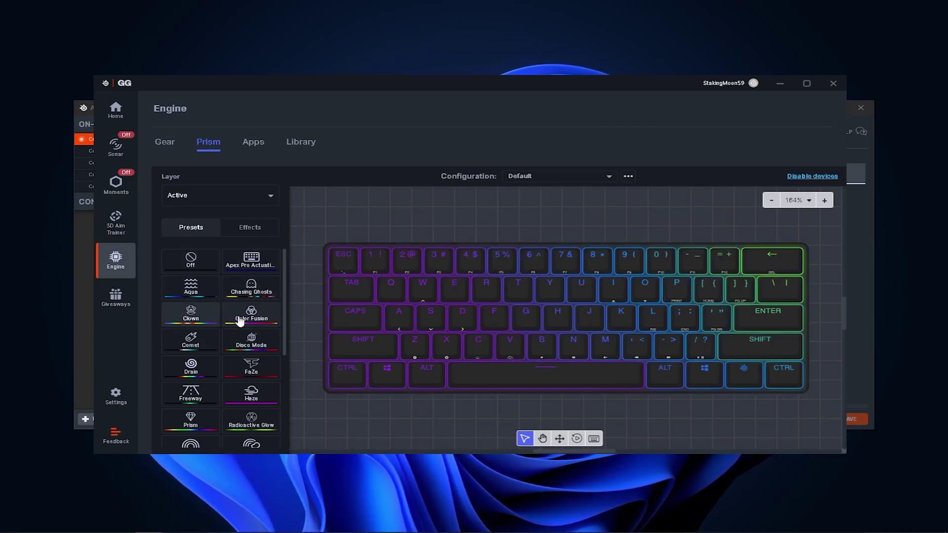
{"action": "left_click", "coordinate": [190, 264]}
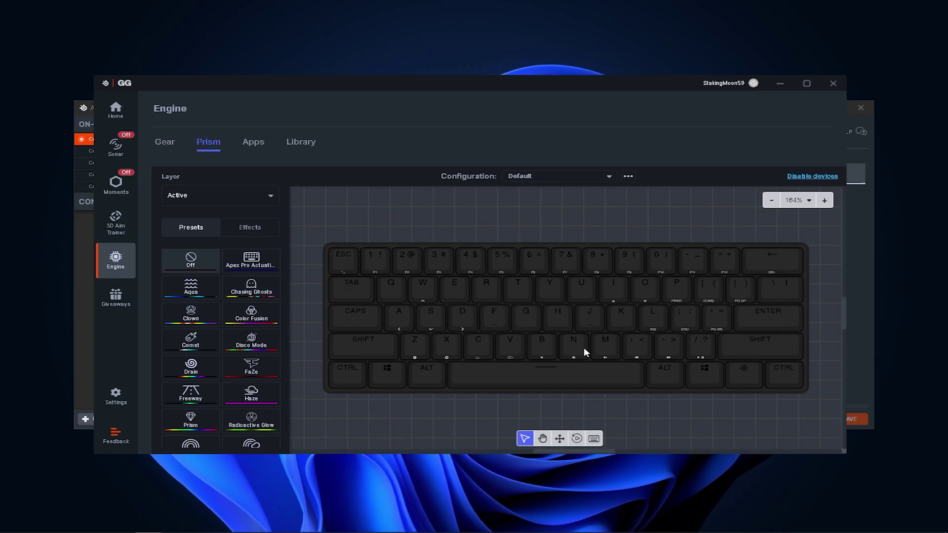
- Give all 61 keys 0.1 actuation and Rapid Trigger sensitivity 0.2, save, and close the Apex Pro Mini settings
{"action": "key", "text": "alt+Tab"}
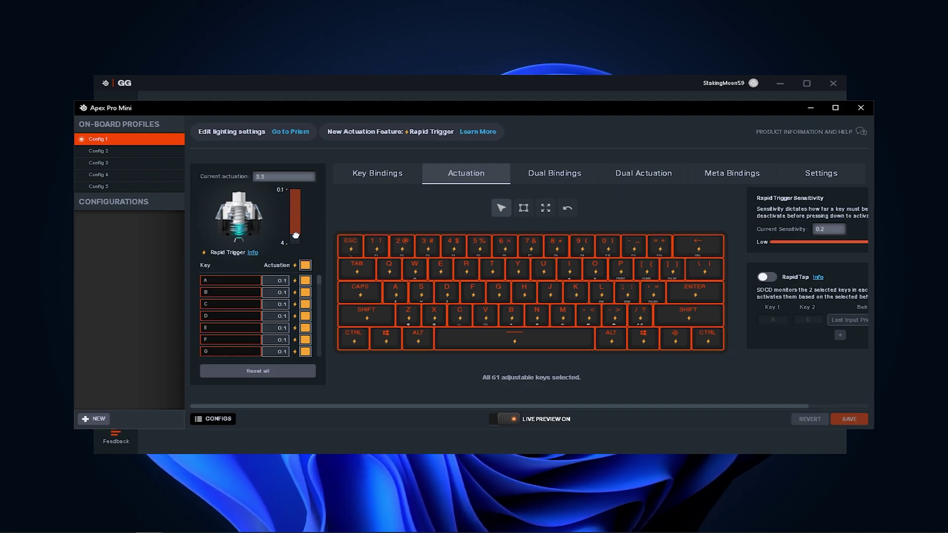
{"action": "left_click_drag", "start_coordinate": [298, 196], "coordinate": [299, 192]}
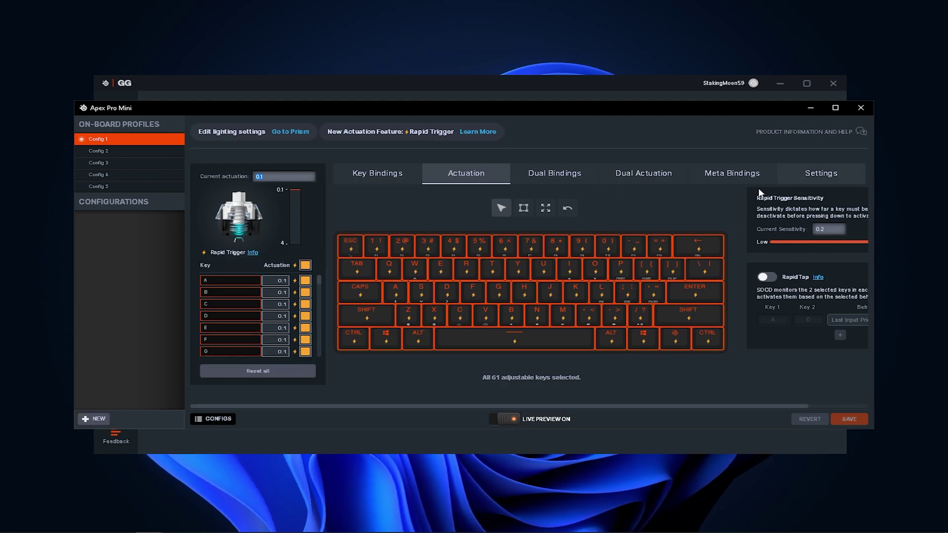
{"action": "left_click", "coordinate": [834, 229]}
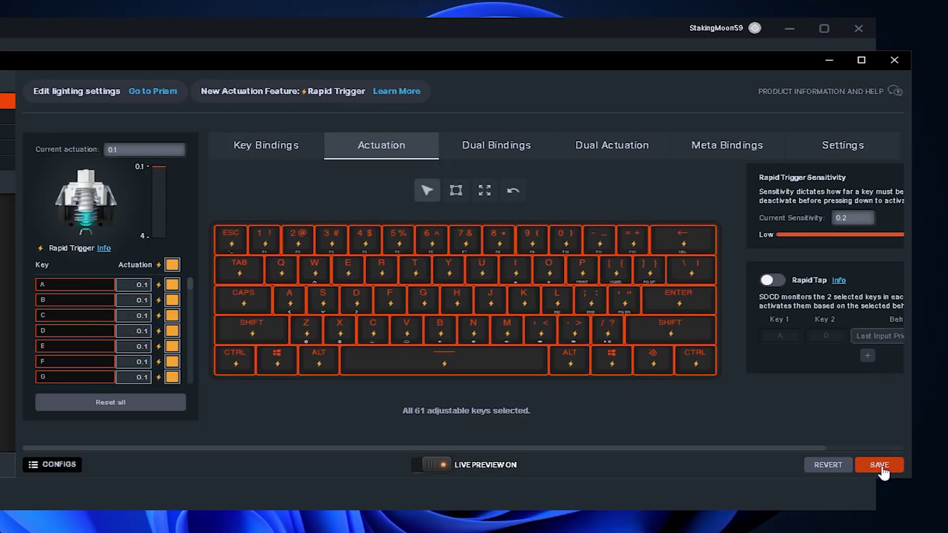
{"action": "left_click", "coordinate": [849, 418]}
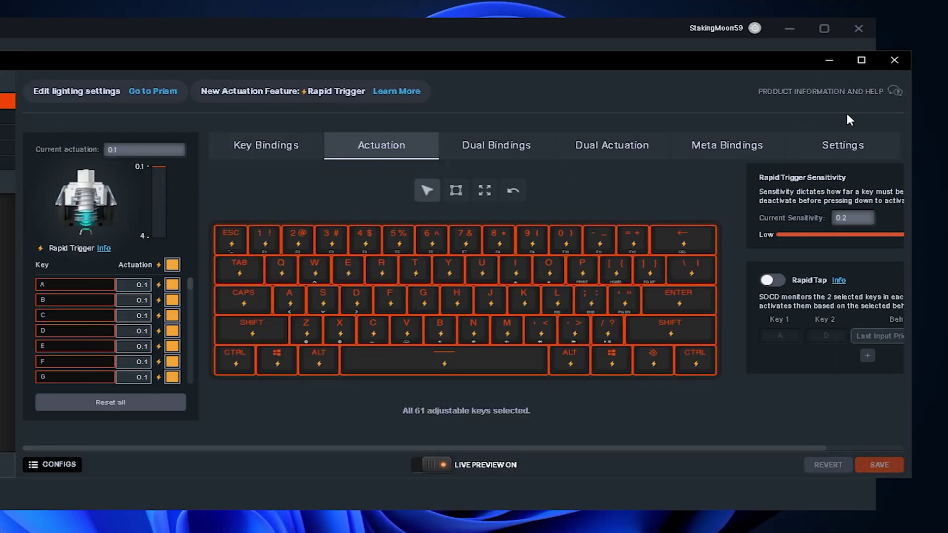
{"action": "left_click", "coordinate": [894, 59]}
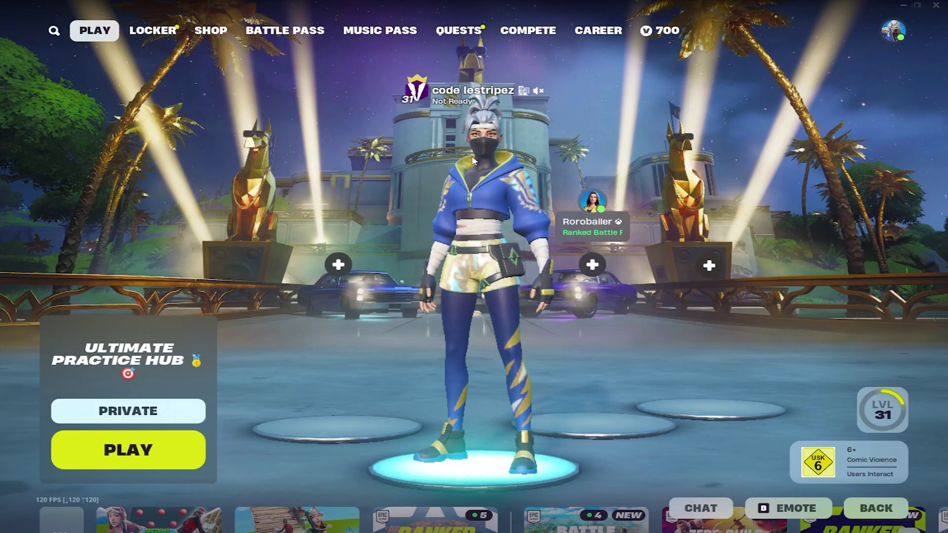
- Set Fortnite's Video Window Mode to Fullscreen (1920 x 1080 16:9) and look over the graphics options
{"action": "key", "text": "Escape"}
{"action": "left_click", "coordinate": [637, 402]}
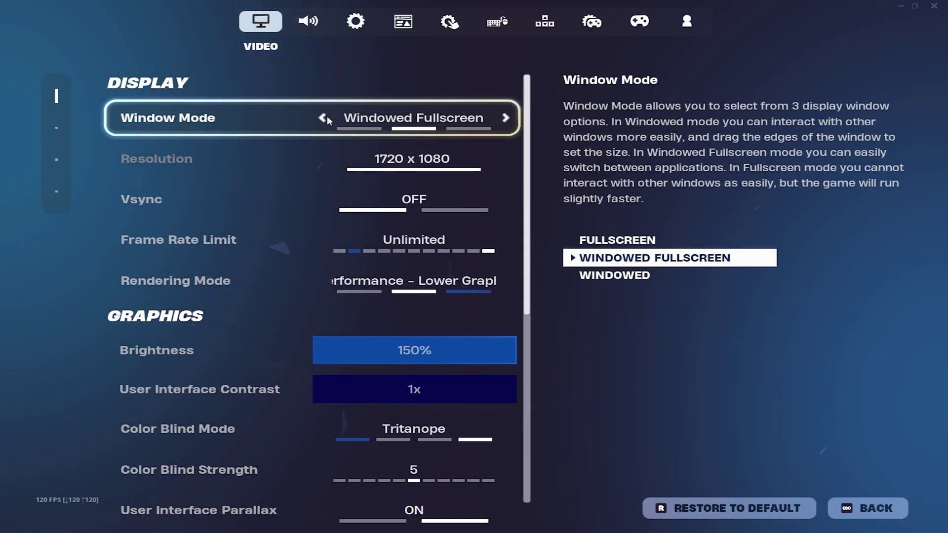
{"action": "left_click", "coordinate": [327, 121]}
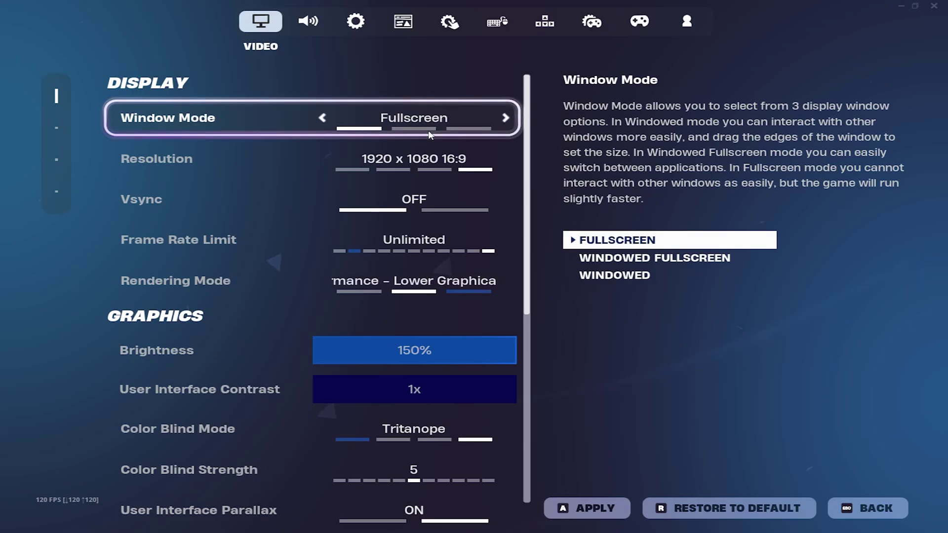
{"action": "left_click", "coordinate": [505, 118]}
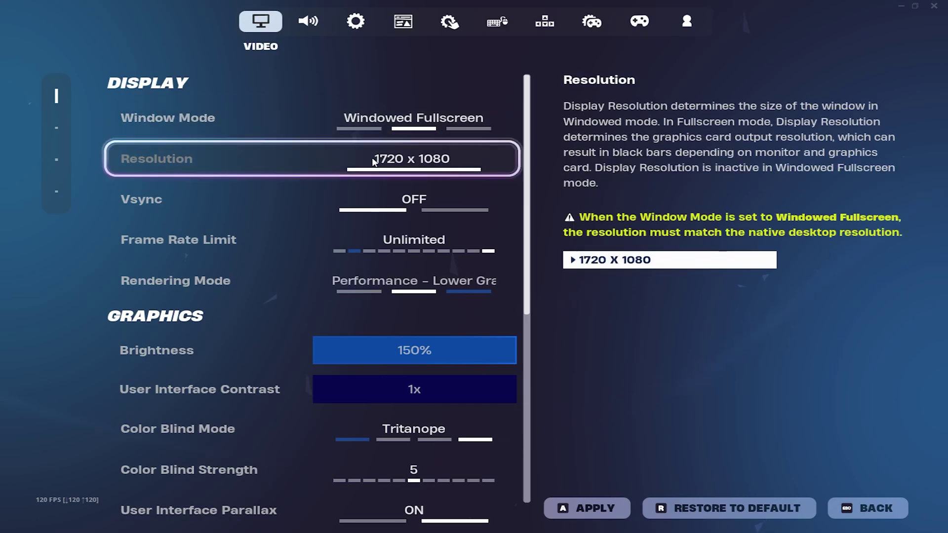
{"action": "left_click", "coordinate": [322, 117]}
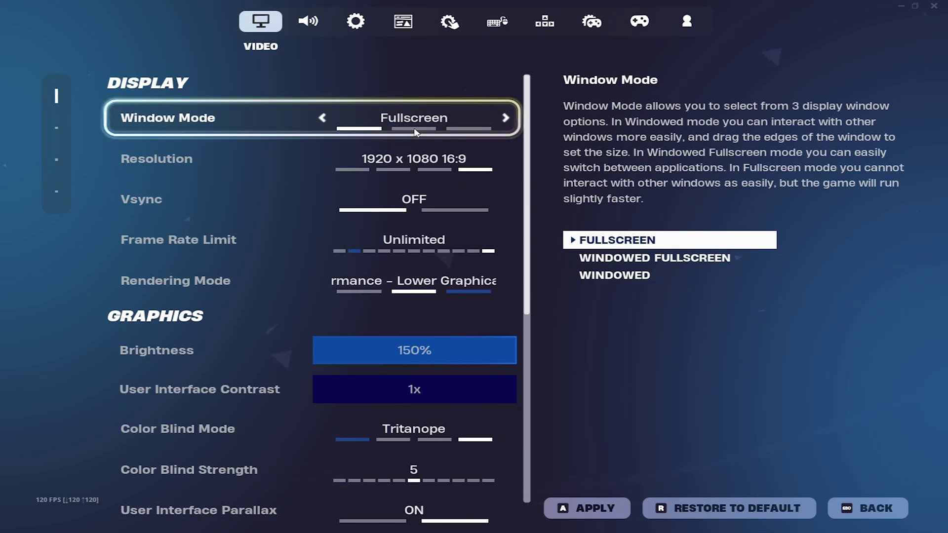
{"action": "scroll", "coordinate": [170, 234], "scroll_direction": "down", "scroll_amount": 1}
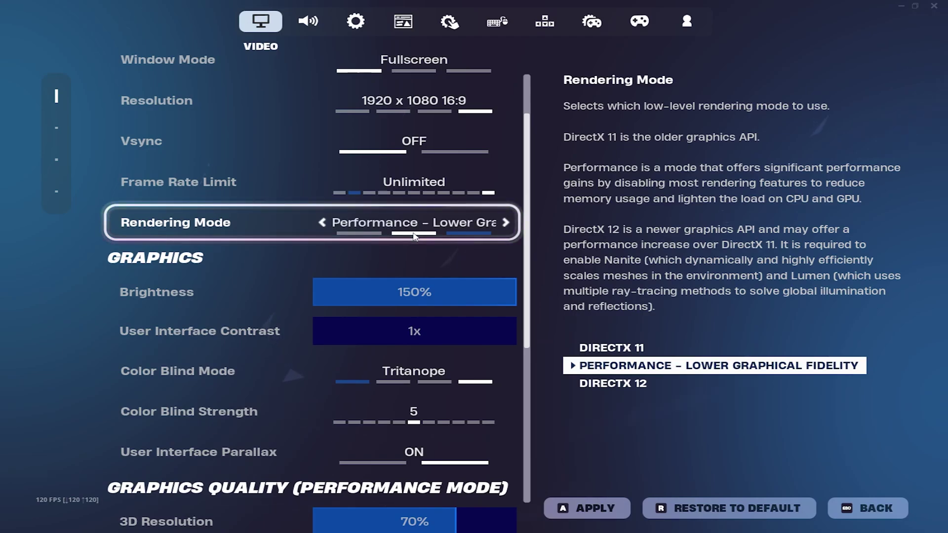
{"action": "scroll", "coordinate": [414, 236], "scroll_direction": "down", "scroll_amount": 5}
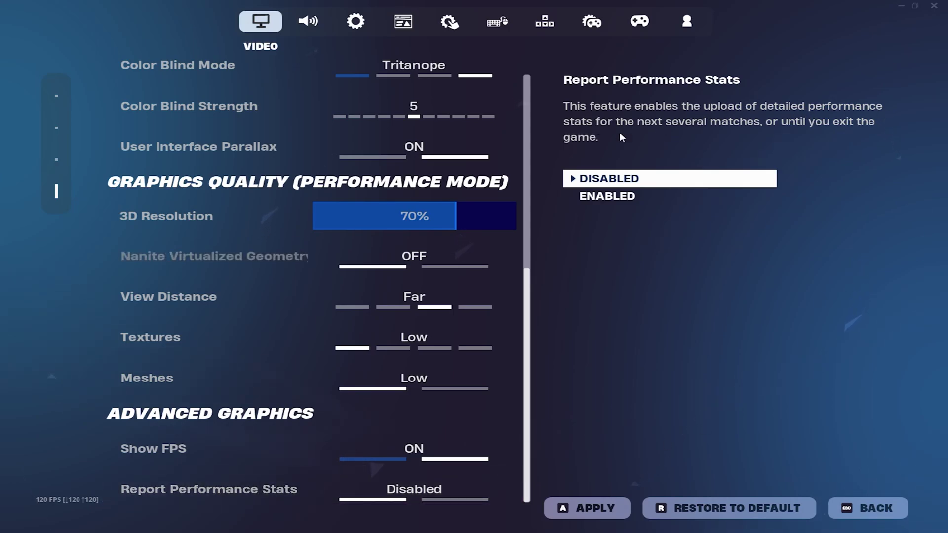
- Review the Audio tab (Main volume 70%, Sound Quality Low) and exit settings to the lobby
{"action": "left_click", "coordinate": [318, 35]}
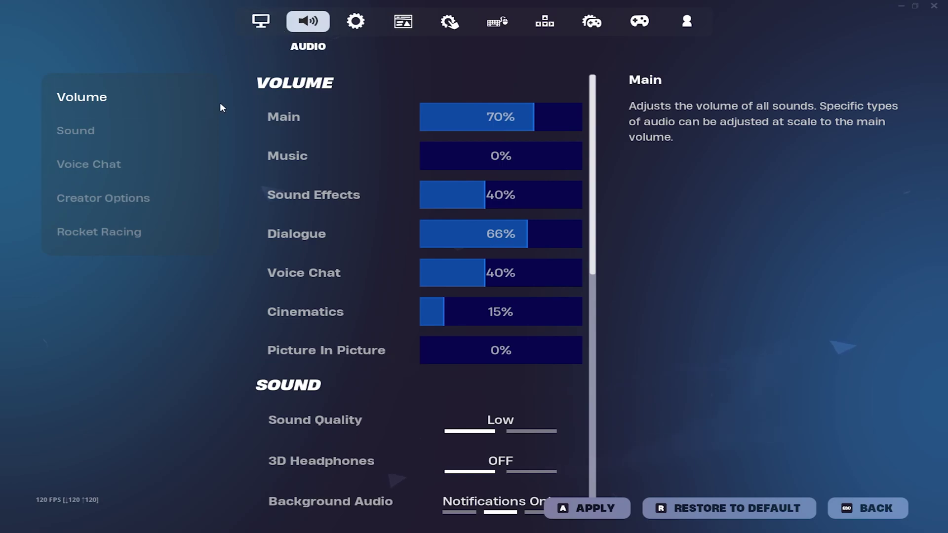
{"action": "scroll", "coordinate": [154, 236], "scroll_direction": "down", "scroll_amount": 3}
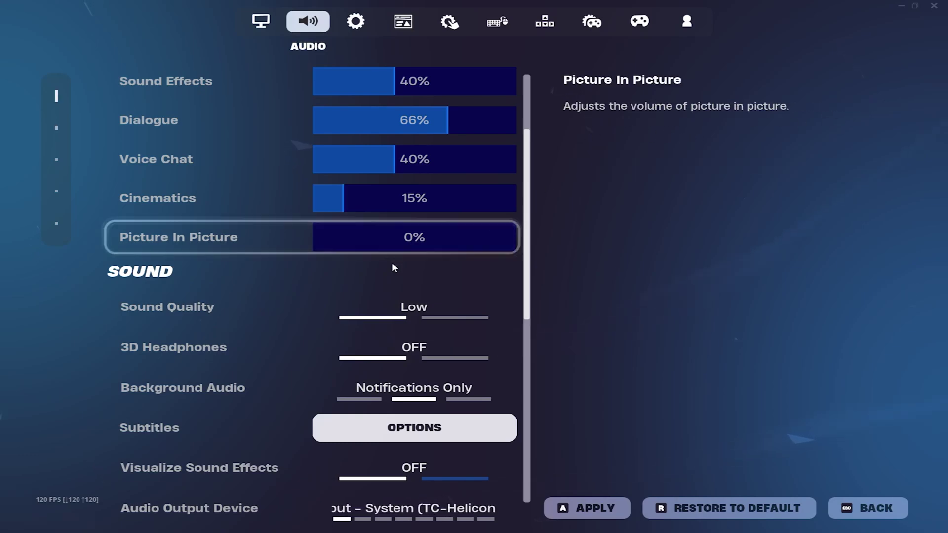
{"action": "scroll", "coordinate": [360, 364], "scroll_direction": "down", "scroll_amount": 2}
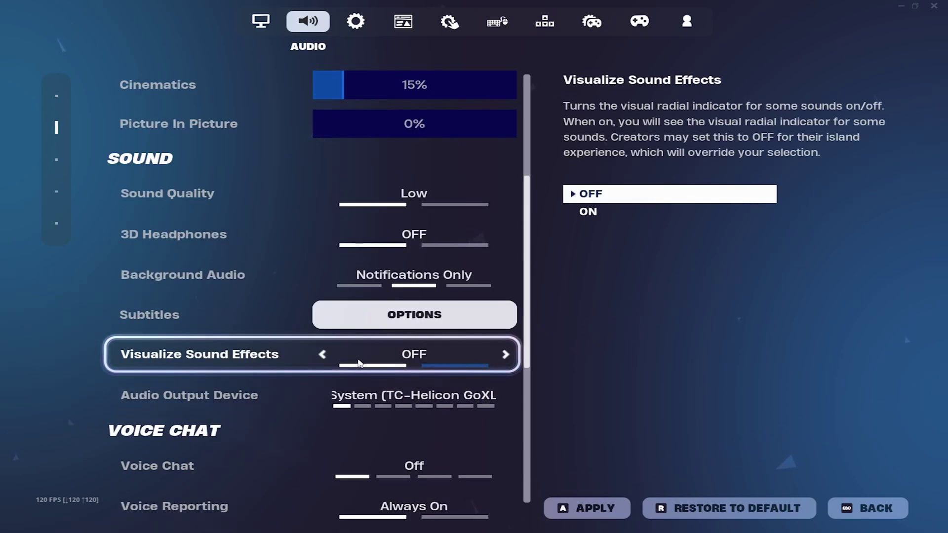
{"action": "key", "text": "Escape"}
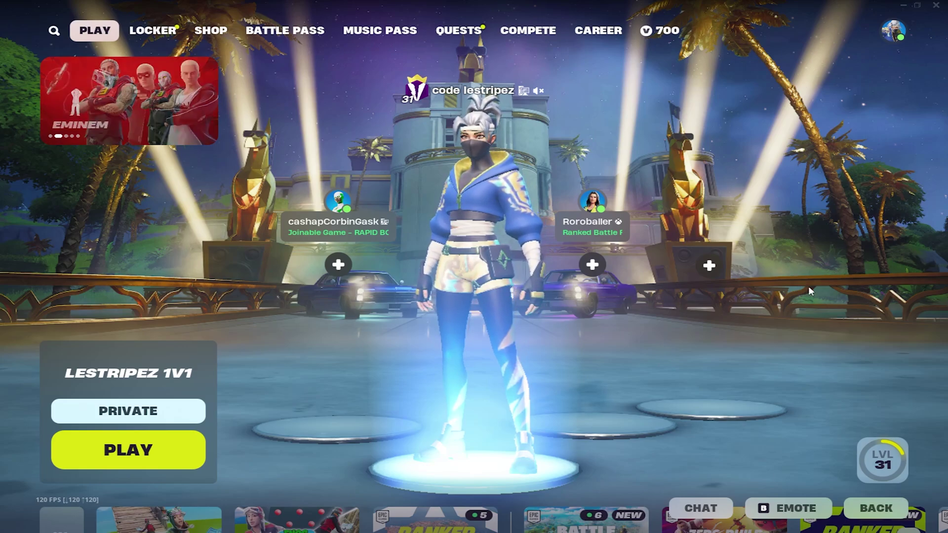
{"action": "left_click", "coordinate": [54, 31]}
{"action": "left_click", "coordinate": [347, 91]}
{"action": "type", "text": "lestripez"}
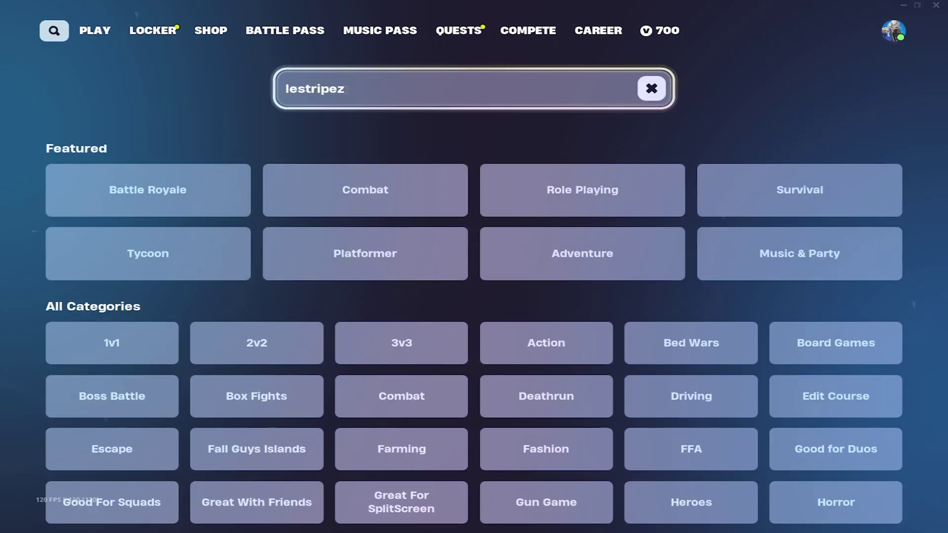
{"action": "key", "text": "Return"}
{"action": "left_click", "coordinate": [136, 196]}
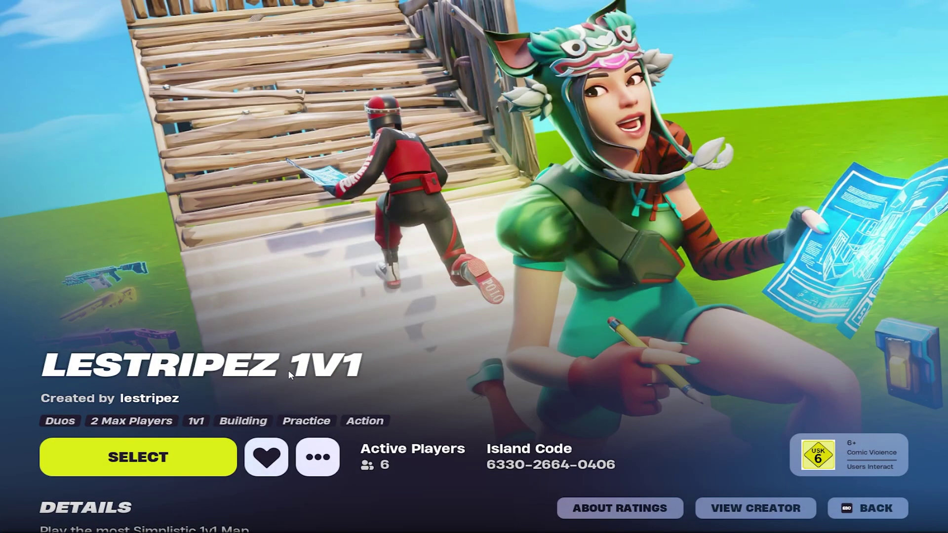
{"action": "left_click", "coordinate": [181, 441]}
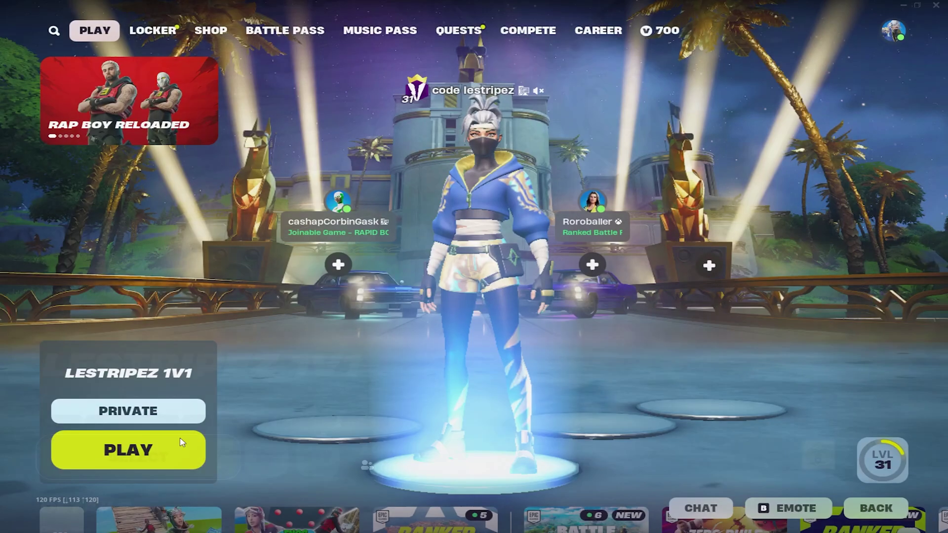